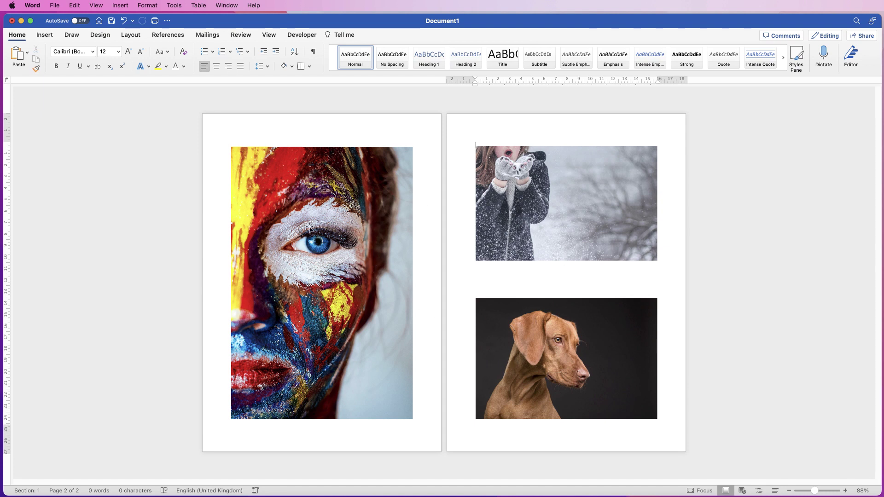
Step: Start inserting a picture from a file, then cancel without inserting one
{"action": "left_click", "coordinate": [44, 35]}
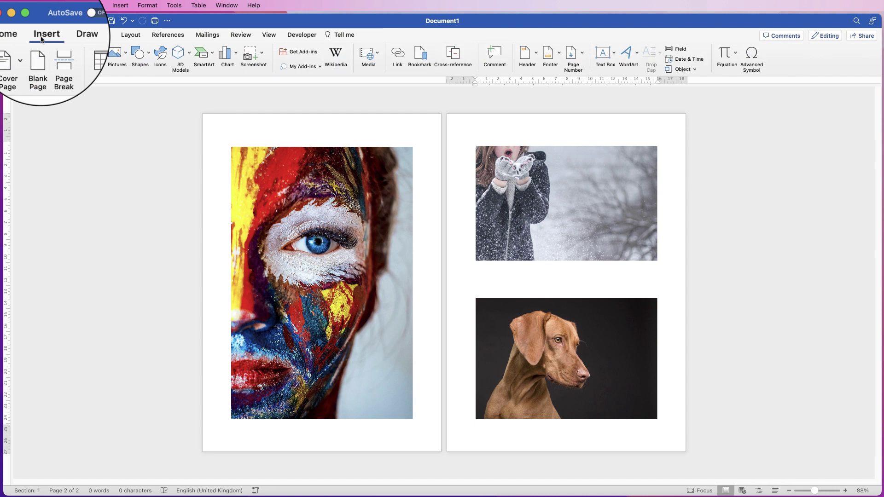
{"action": "left_click", "coordinate": [110, 54]}
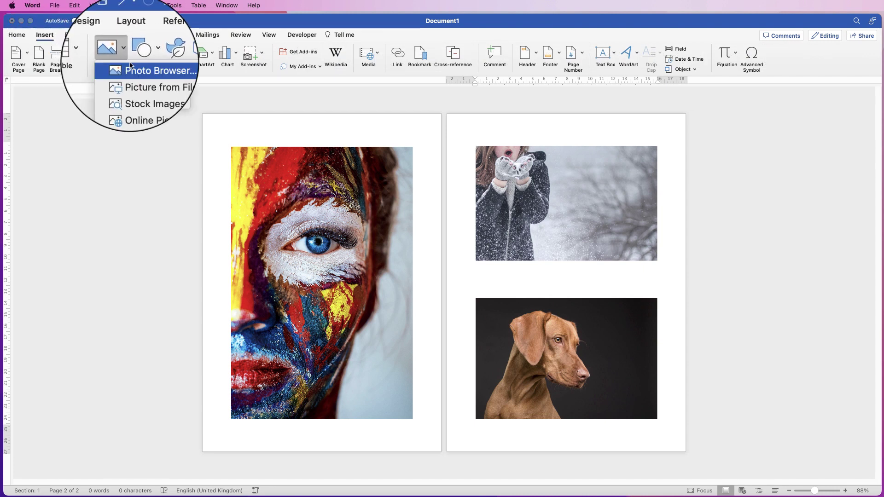
{"action": "left_click", "coordinate": [135, 82]}
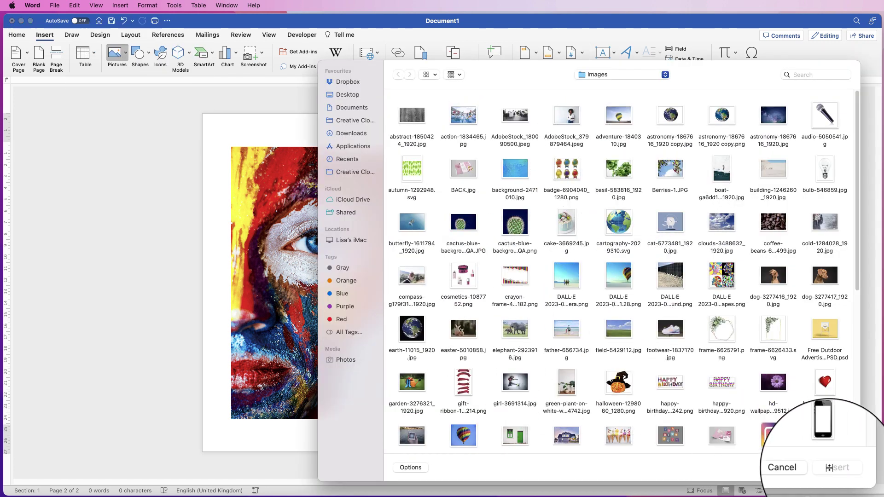
{"action": "left_click", "coordinate": [803, 468]}
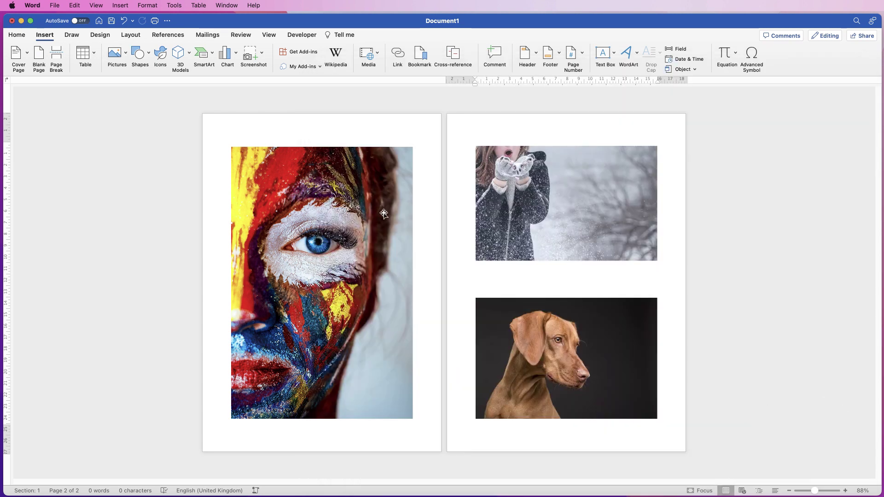
Step: Set the face photo's text wrapping to In Front of Text
{"action": "left_click", "coordinate": [366, 190]}
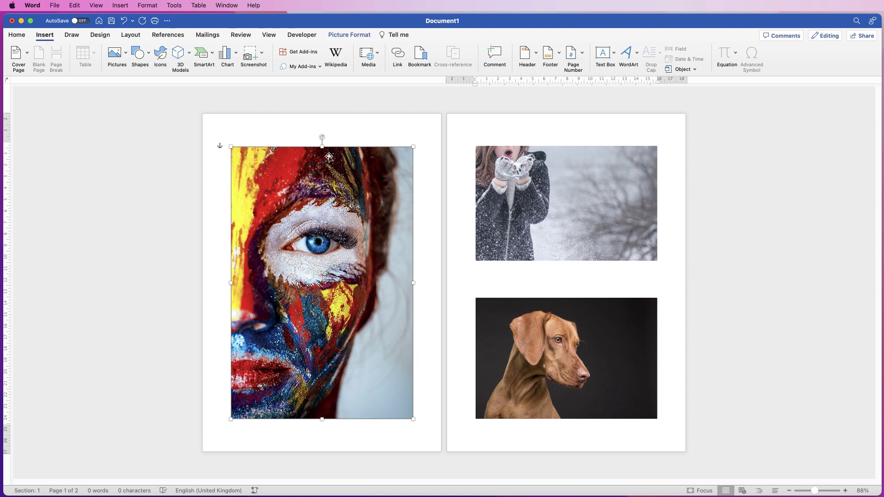
{"action": "left_click", "coordinate": [357, 37]}
{"action": "left_click", "coordinate": [584, 54]}
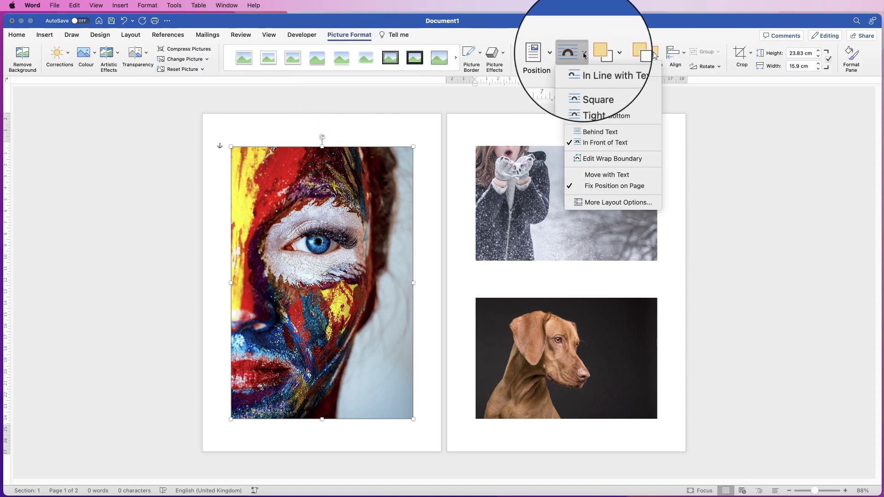
{"action": "left_click", "coordinate": [580, 146]}
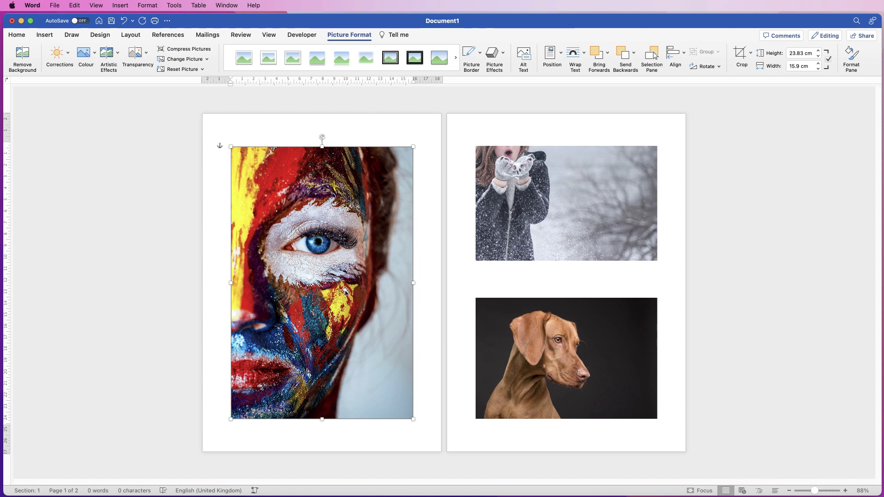
Step: On the Draw tab, select the black pen and show its colour options
{"action": "left_click", "coordinate": [72, 35]}
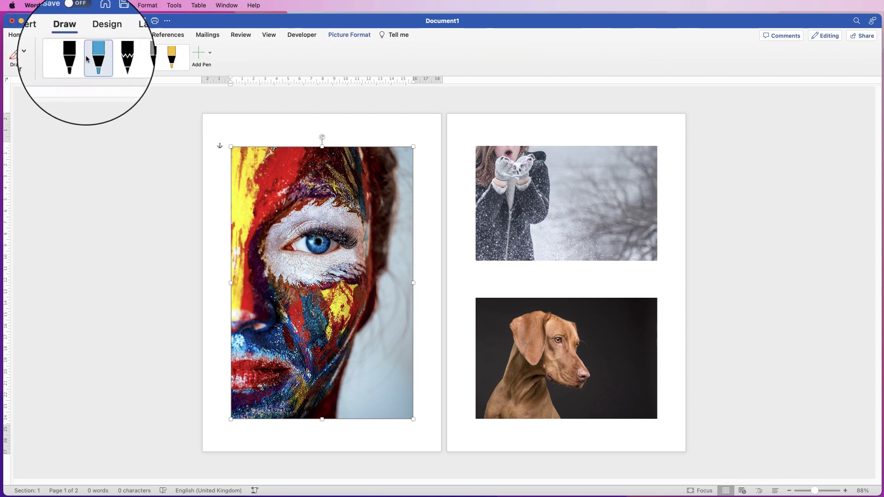
{"action": "left_click", "coordinate": [102, 58]}
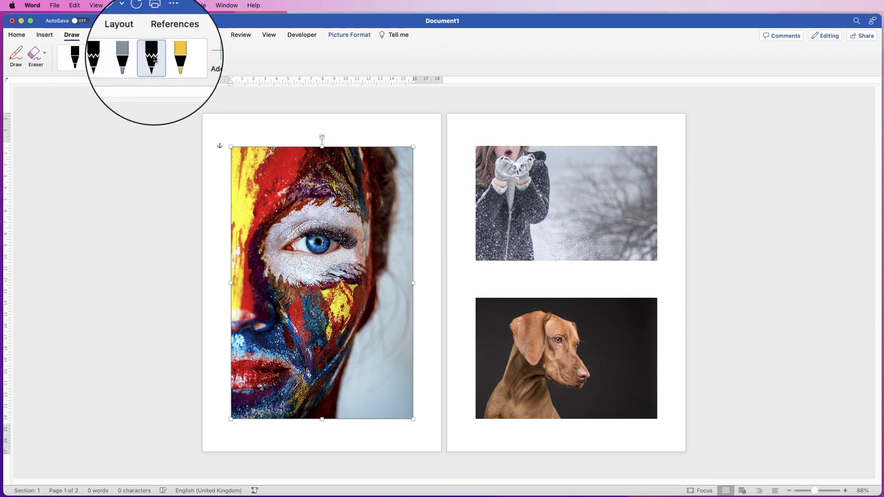
{"action": "left_click", "coordinate": [76, 58]}
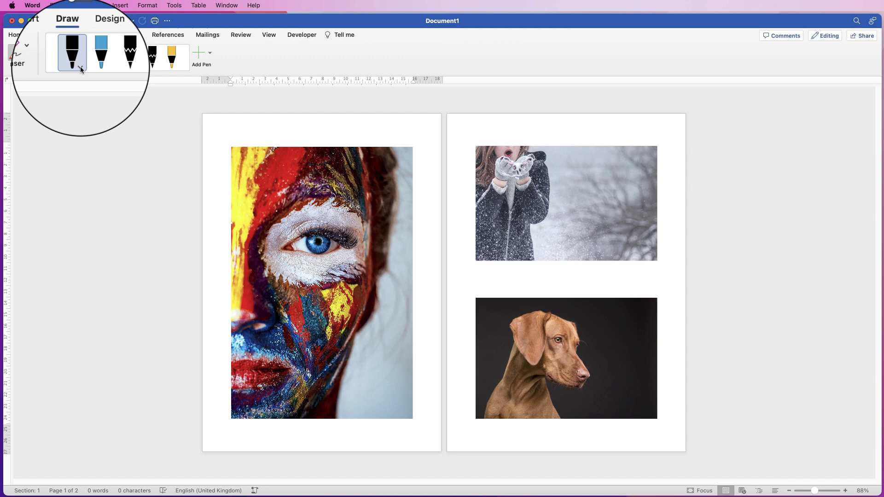
{"action": "left_click", "coordinate": [81, 69]}
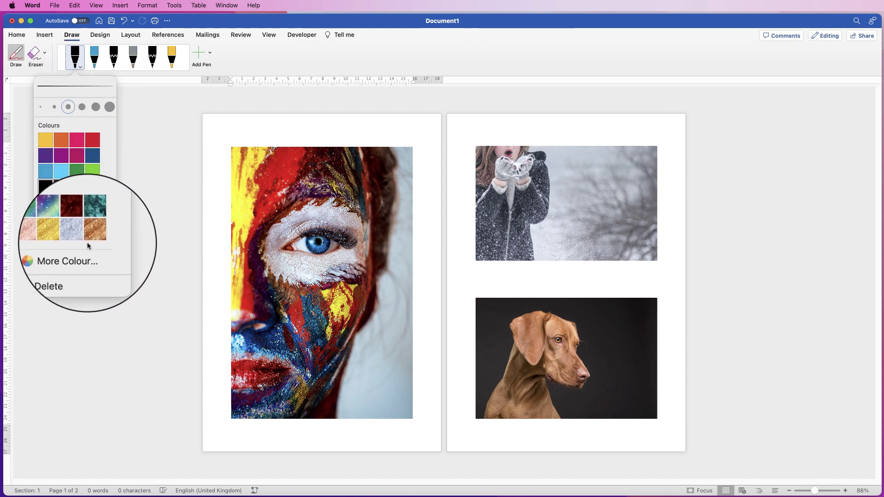
Step: Pick a custom deep purple pen colour in the More Colours chooser
{"action": "left_click", "coordinate": [68, 259]}
{"action": "left_click", "coordinate": [604, 186]}
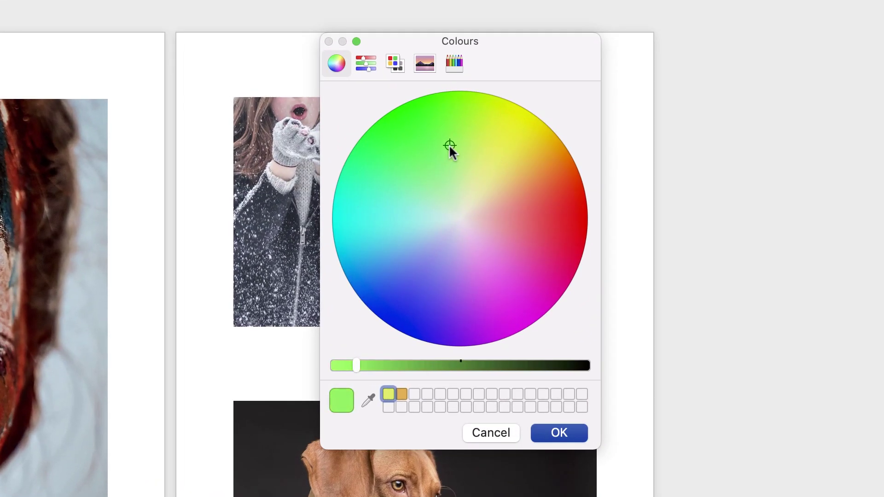
{"action": "left_click_drag", "start_coordinate": [449, 144], "coordinate": [462, 276]}
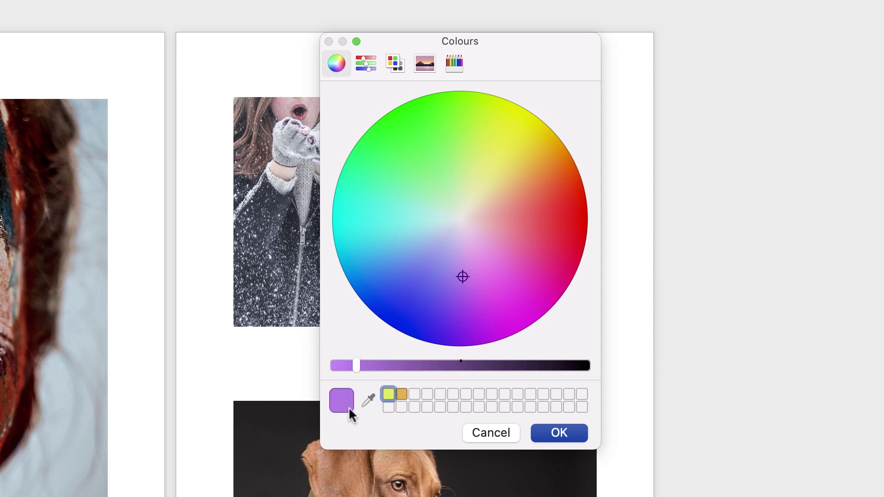
{"action": "mouse_move", "coordinate": [352, 366]}
{"action": "left_mouse_down"}
{"action": "mouse_move", "coordinate": [335, 366]}
{"action": "mouse_move", "coordinate": [459, 366]}
{"action": "mouse_move", "coordinate": [366, 366]}
{"action": "left_mouse_up"}
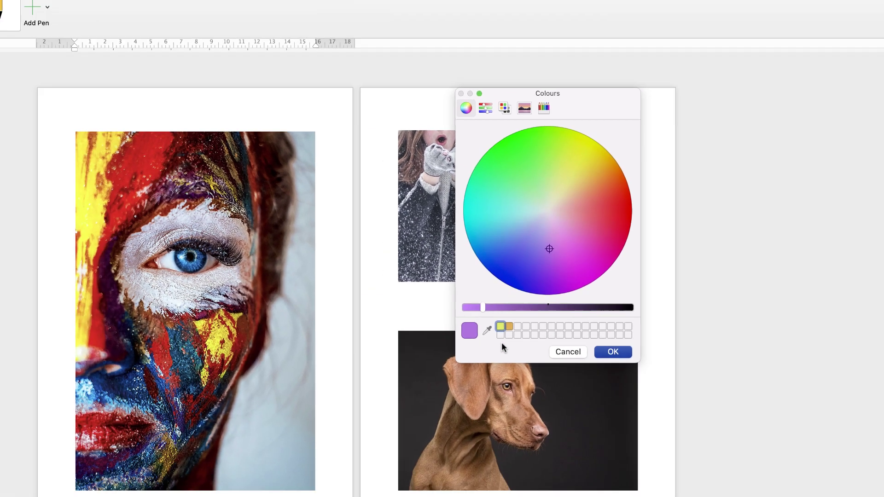
Step: Close the Colours dialog and activate the first pen for freehand drawing
{"action": "left_click", "coordinate": [559, 433]}
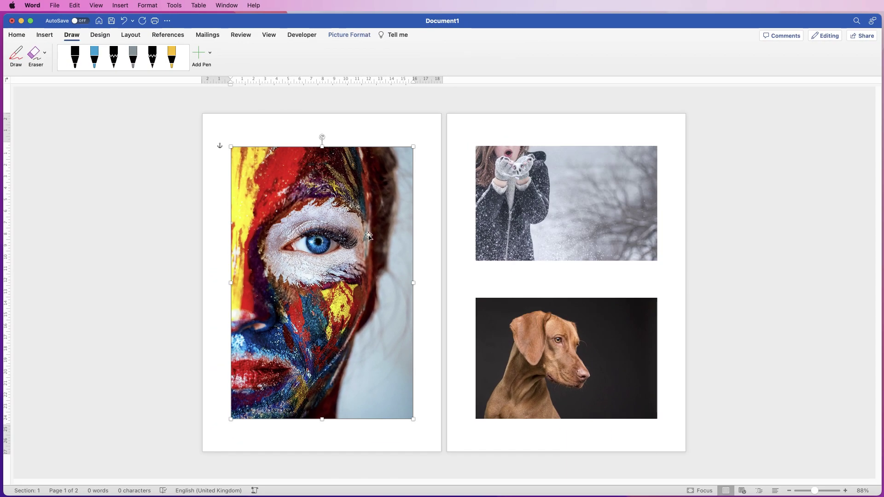
{"action": "left_click", "coordinate": [76, 56]}
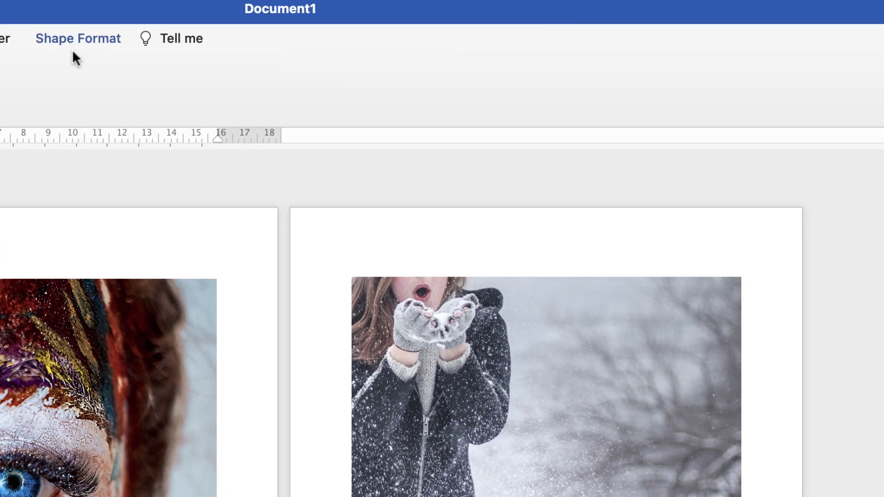
Step: Group the handwritten 'finding your mind' strokes into one object, then deselect it
{"action": "left_click", "coordinate": [76, 34]}
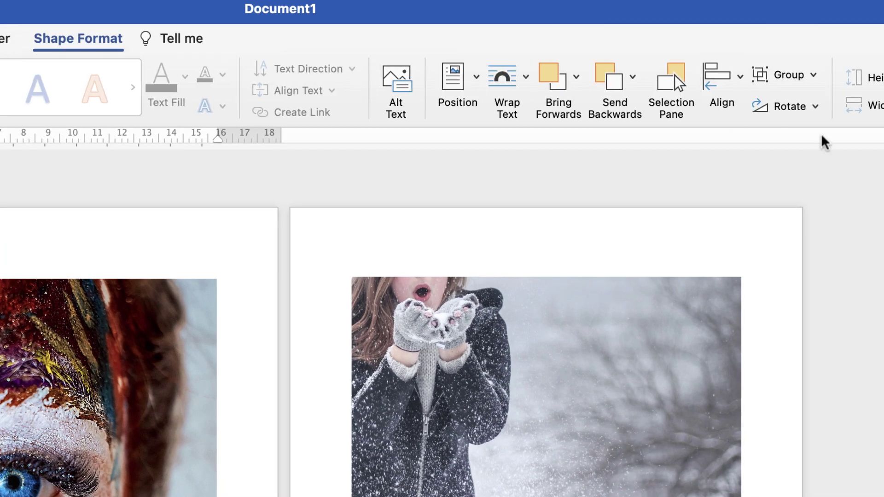
{"action": "left_click", "coordinate": [814, 76]}
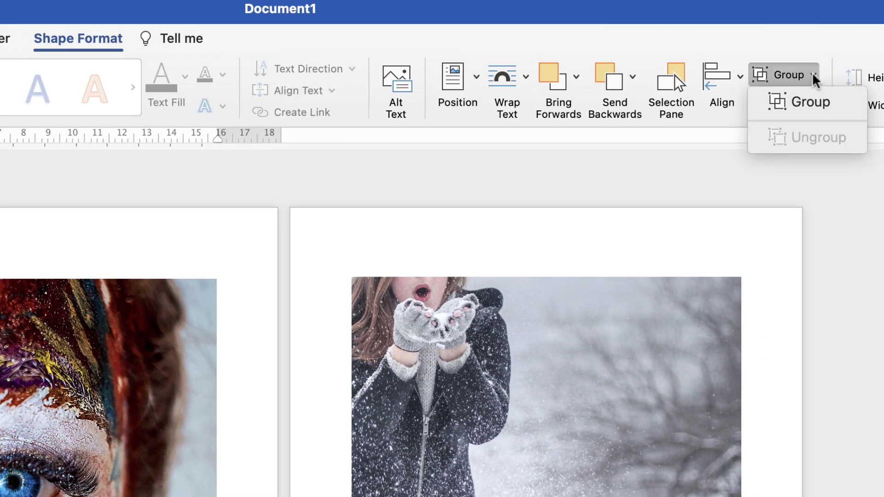
{"action": "left_click", "coordinate": [796, 102]}
{"action": "left_click", "coordinate": [733, 172]}
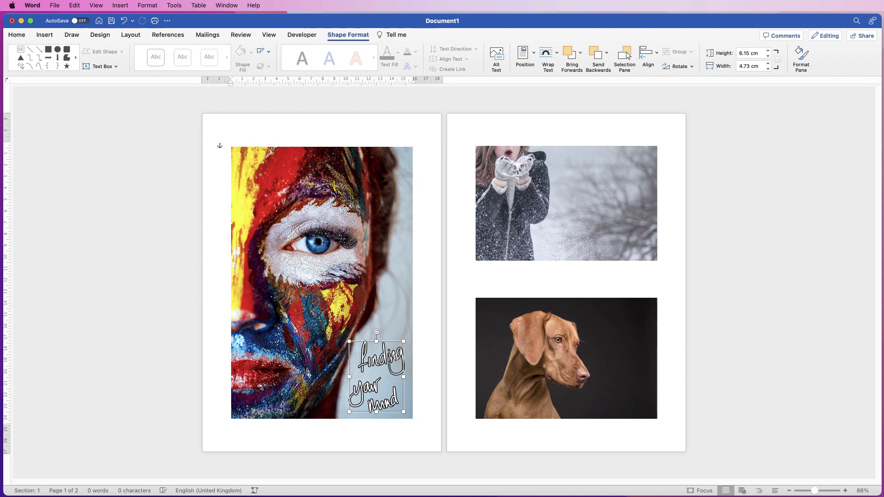
{"action": "left_click", "coordinate": [422, 309]}
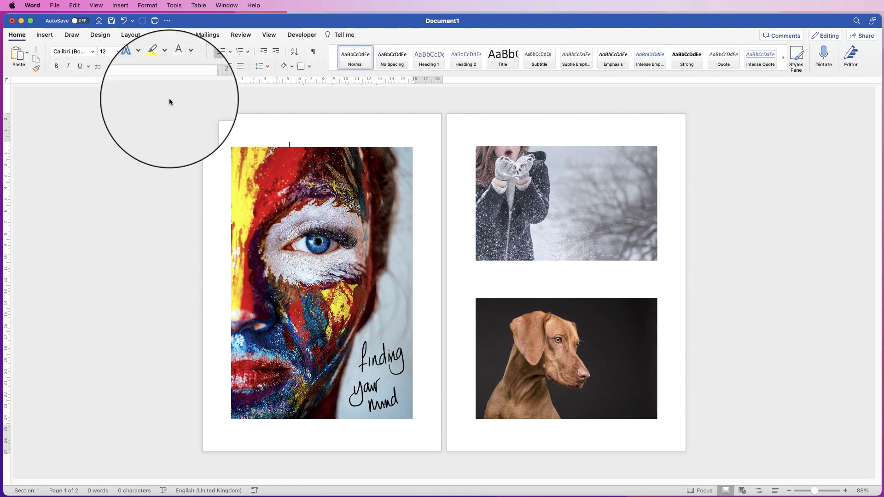
Step: Draw a horizontal text box over the right side of the snow photo
{"action": "left_click", "coordinate": [46, 35]}
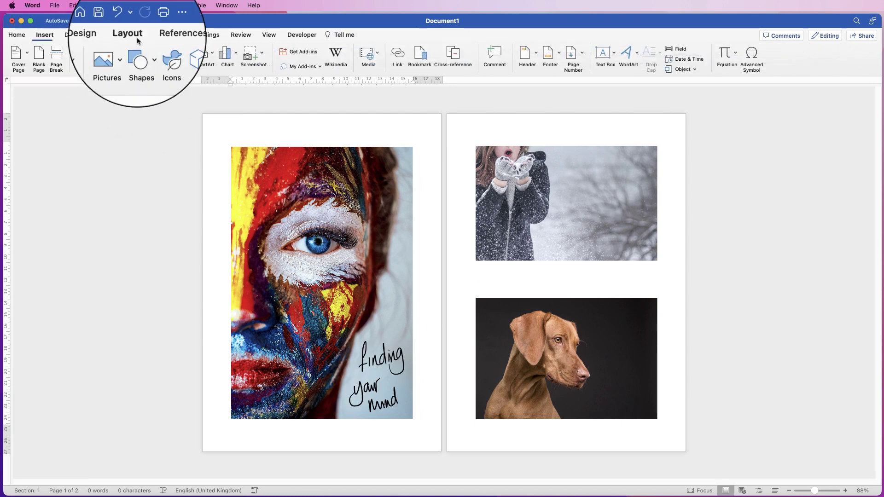
{"action": "left_click", "coordinate": [614, 57]}
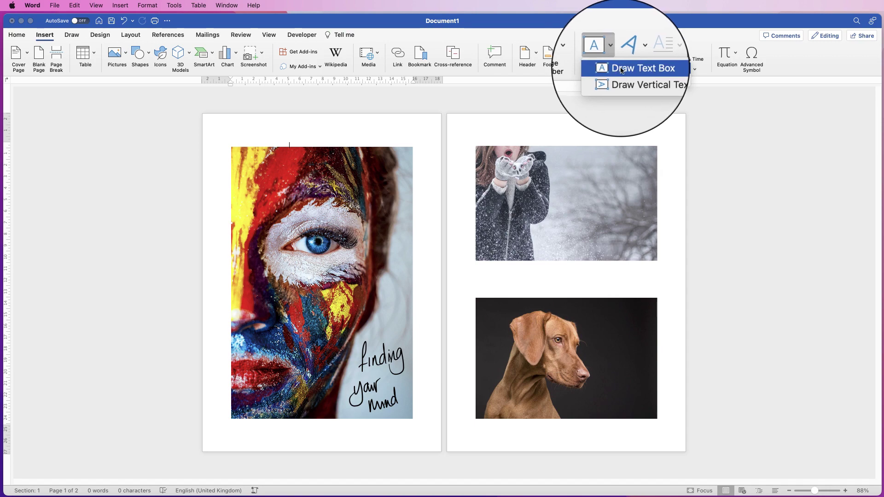
{"action": "left_click", "coordinate": [622, 69]}
{"action": "mouse_move", "coordinate": [575, 160]}
{"action": "left_mouse_down"}
{"action": "mouse_move", "coordinate": [579, 209]}
{"action": "mouse_move", "coordinate": [619, 242]}
{"action": "left_mouse_up"}
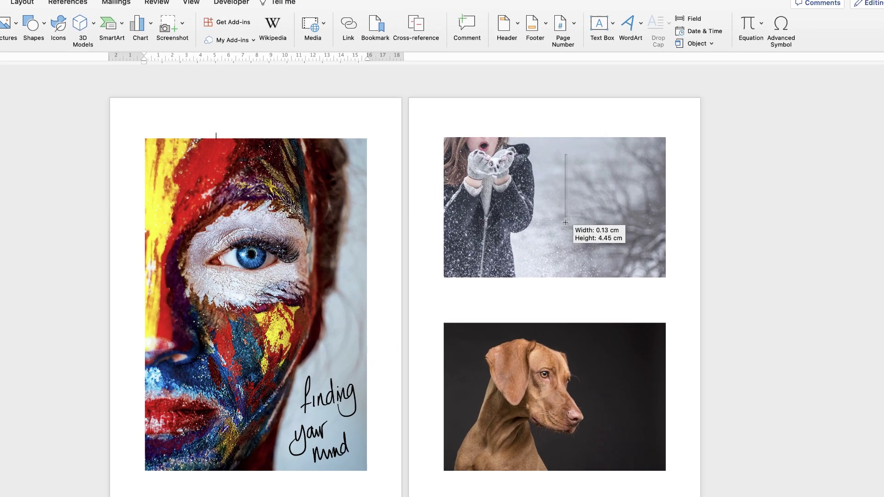
{"action": "left_click_drag", "start_coordinate": [618, 297], "coordinate": [673, 301]}
{"action": "left_click_drag", "start_coordinate": [654, 359], "coordinate": [653, 359]}
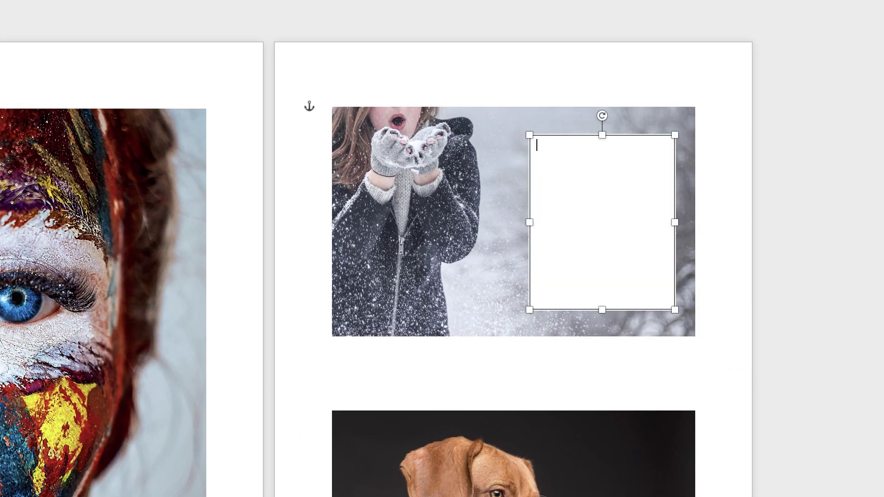
{"action": "left_click", "coordinate": [487, 292]}
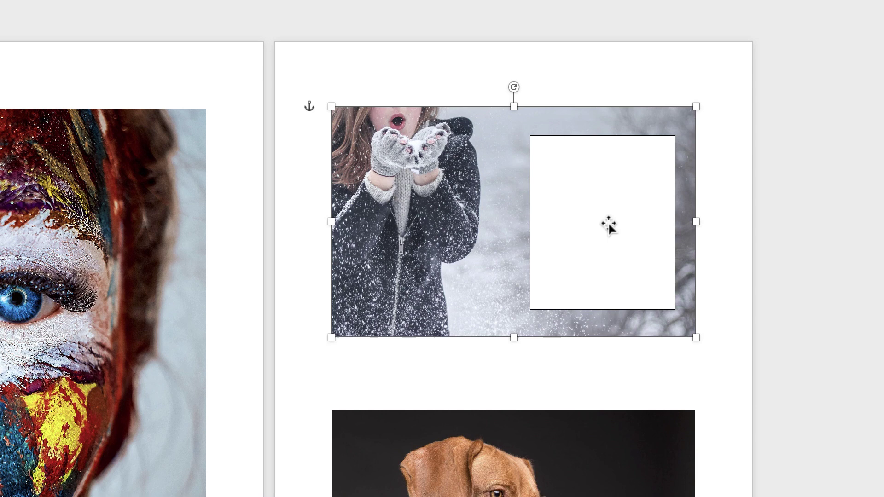
Step: Give the snow-photo text box No Outline and No Fill
{"action": "left_click", "coordinate": [587, 211]}
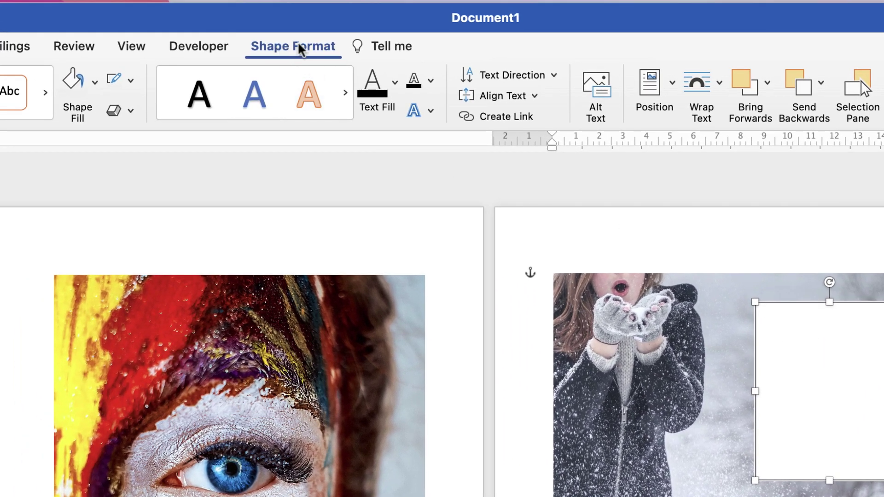
{"action": "left_click", "coordinate": [129, 81]}
{"action": "left_click", "coordinate": [130, 112]}
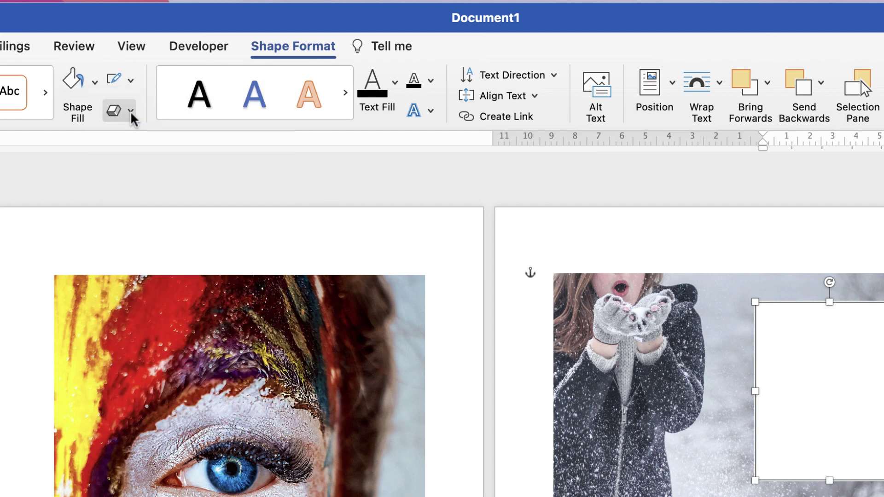
{"action": "left_click", "coordinate": [95, 82]}
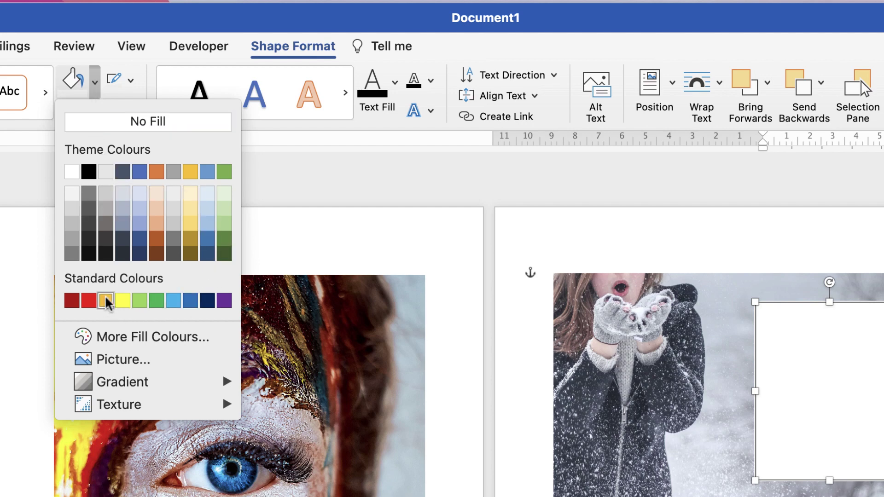
{"action": "left_click", "coordinate": [140, 121]}
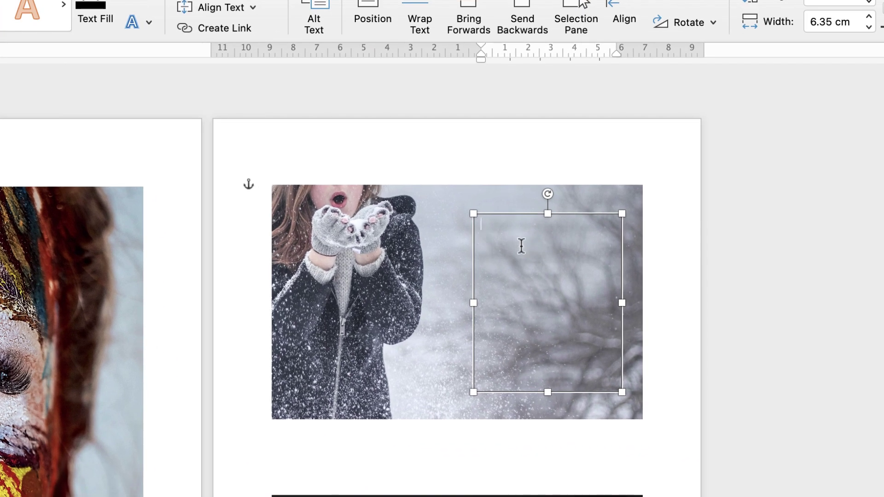
Step: Finish the caption text 'Christmas Is here again' and reselect its text box
{"action": "key", "text": "Return"}
{"action": "type", "text": "is here"}
{"action": "key", "text": "Return"}
{"action": "type", "text": "again"}
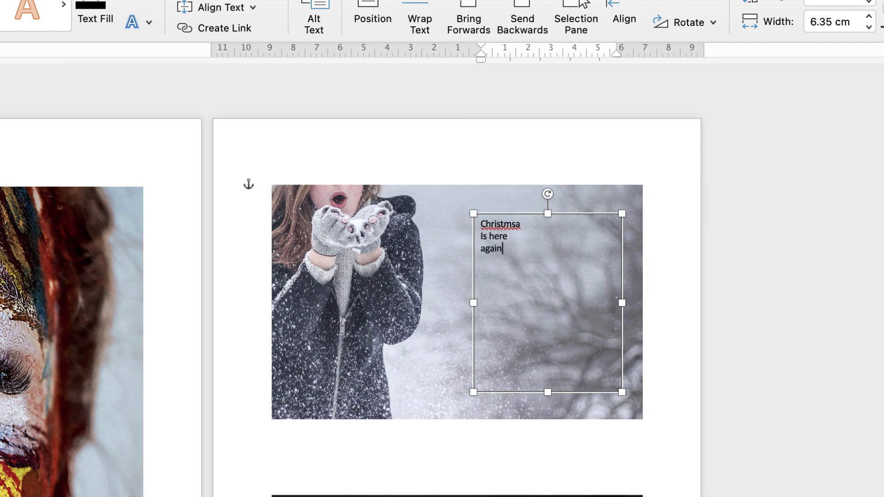
{"action": "key", "text": "Up"}
{"action": "key", "text": "Home"}
{"action": "left_click", "coordinate": [489, 158]}
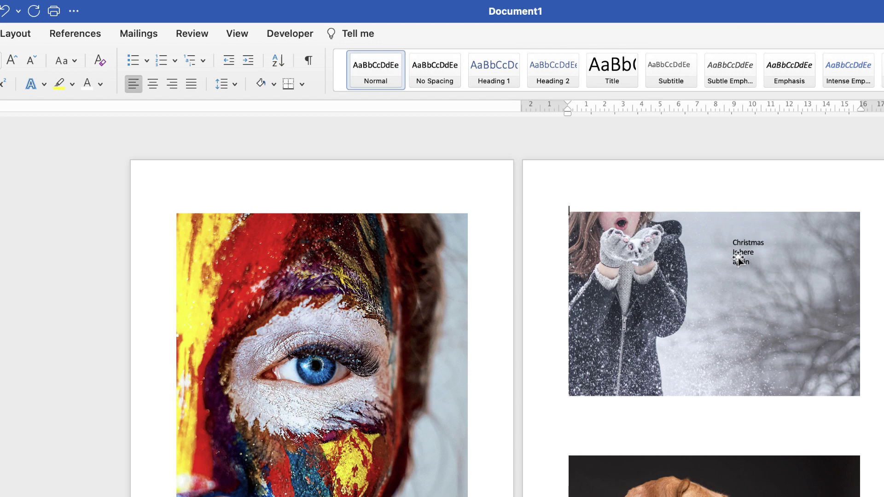
{"action": "left_click", "coordinate": [780, 260]}
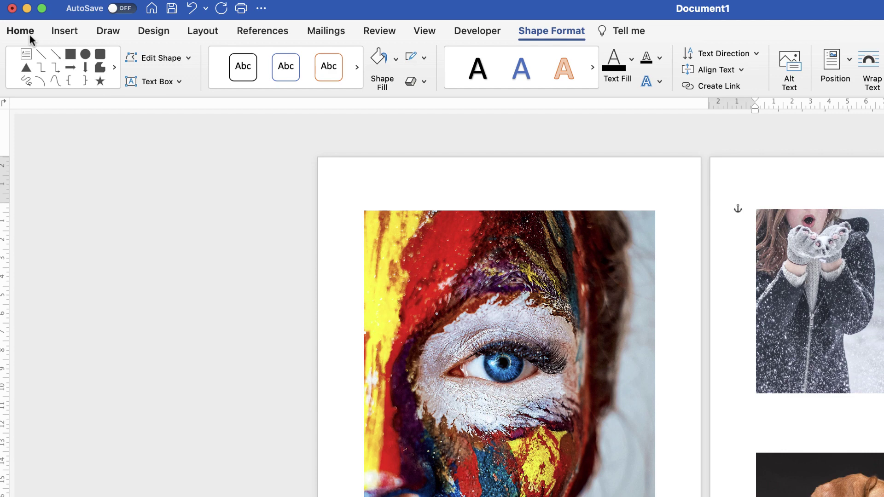
Step: Make the caption text white and size it to 36 pt
{"action": "left_click", "coordinate": [30, 35]}
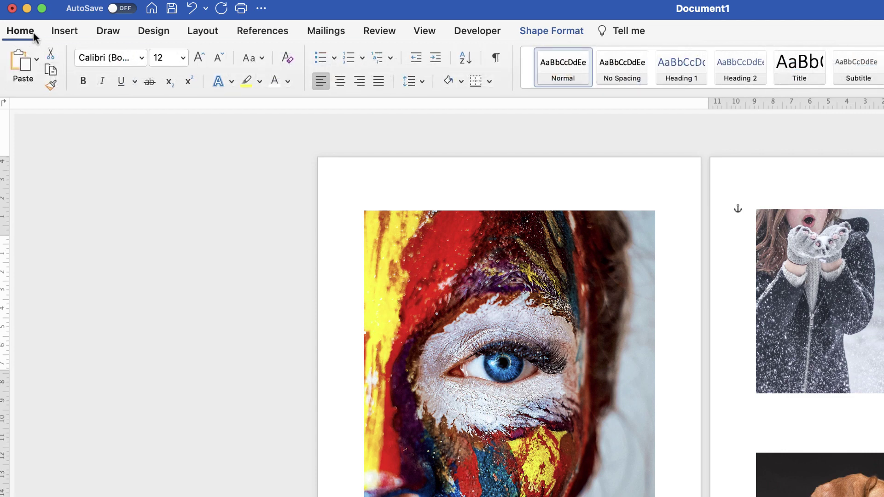
{"action": "left_click", "coordinate": [287, 82]}
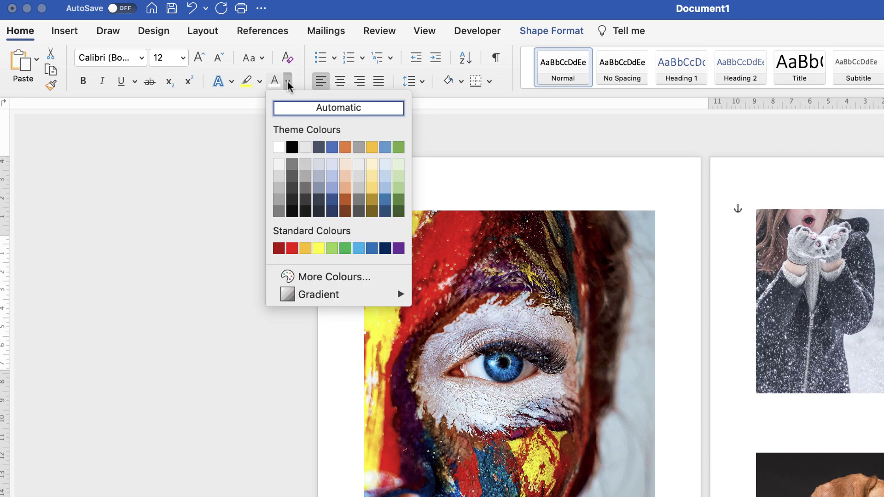
{"action": "left_click", "coordinate": [278, 147]}
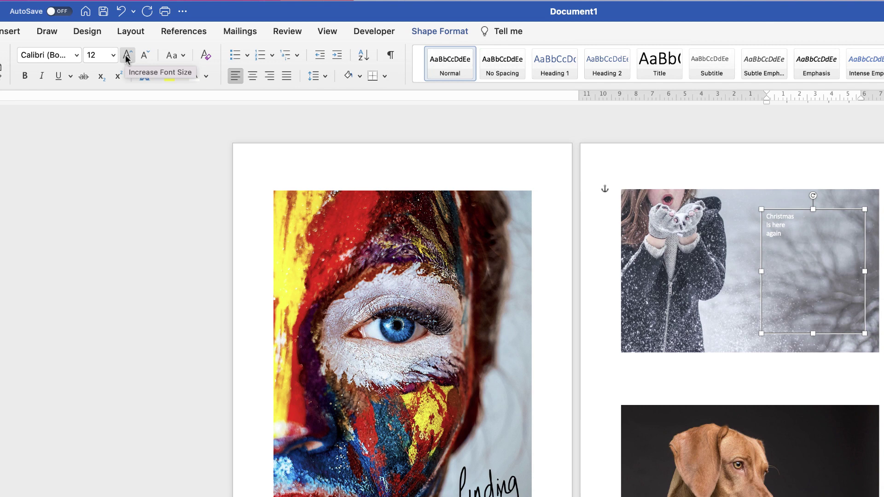
{"action": "left_click", "coordinate": [127, 56]}
{"action": "left_click", "coordinate": [127, 55]}
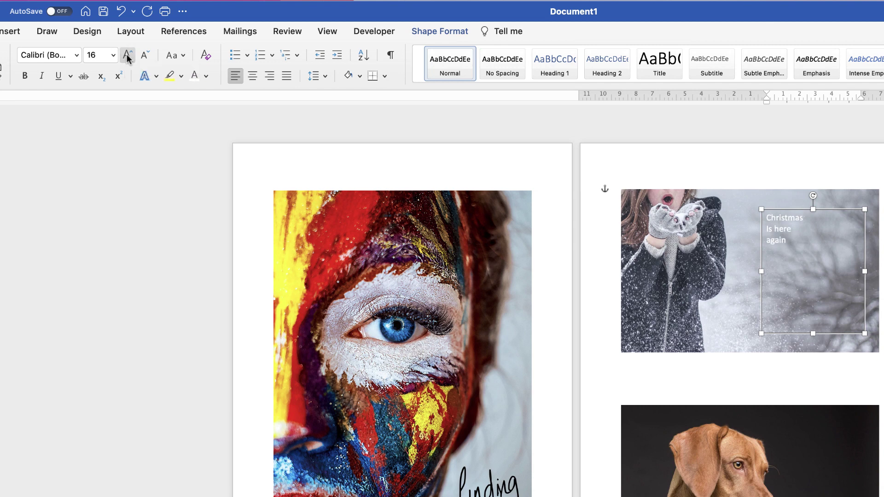
{"action": "left_click", "coordinate": [128, 55]}
{"action": "left_click", "coordinate": [127, 56]}
{"action": "left_click", "coordinate": [127, 56]}
{"action": "left_click", "coordinate": [127, 56]}
{"action": "left_click", "coordinate": [127, 56]}
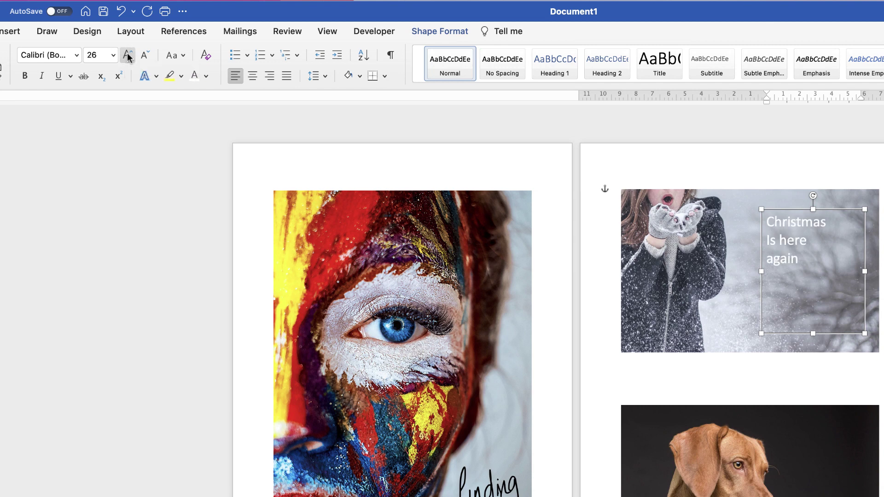
{"action": "left_click", "coordinate": [127, 55]}
{"action": "left_click", "coordinate": [128, 55]}
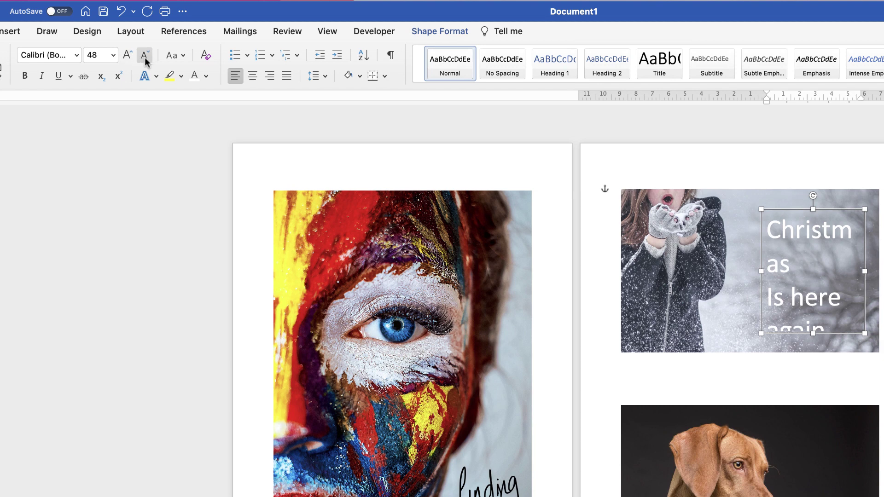
{"action": "left_click", "coordinate": [144, 55]}
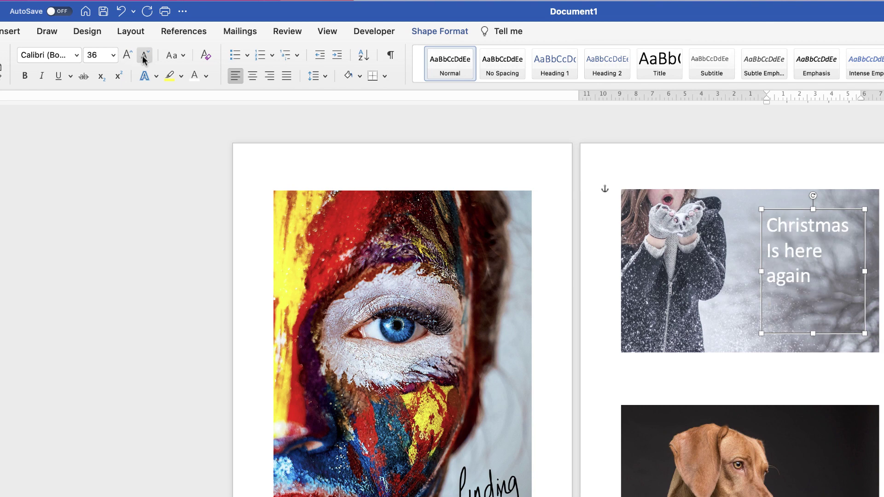
Step: Right-align the caption and set its font to Apple Chancery
{"action": "left_click", "coordinate": [269, 75]}
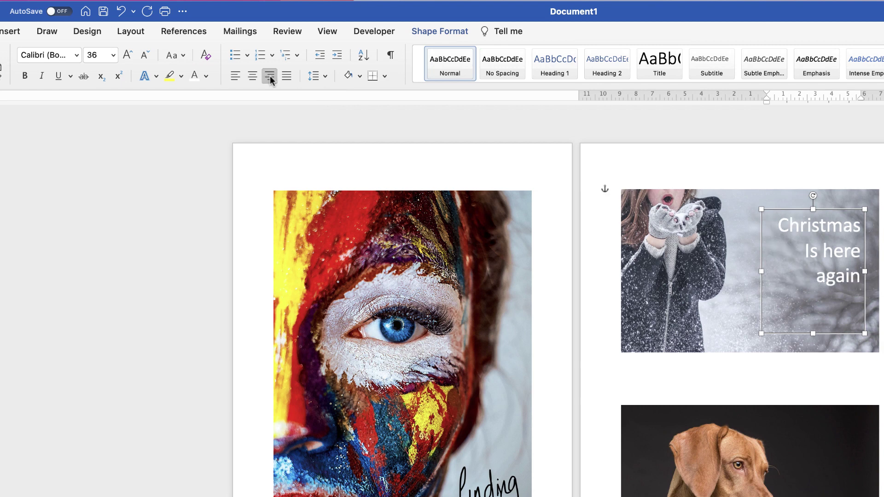
{"action": "left_click", "coordinate": [75, 55]}
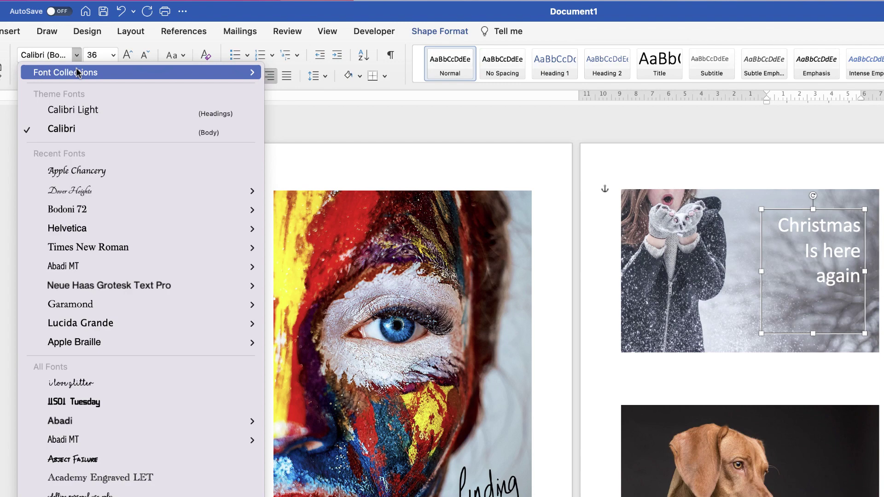
{"action": "left_click", "coordinate": [93, 171]}
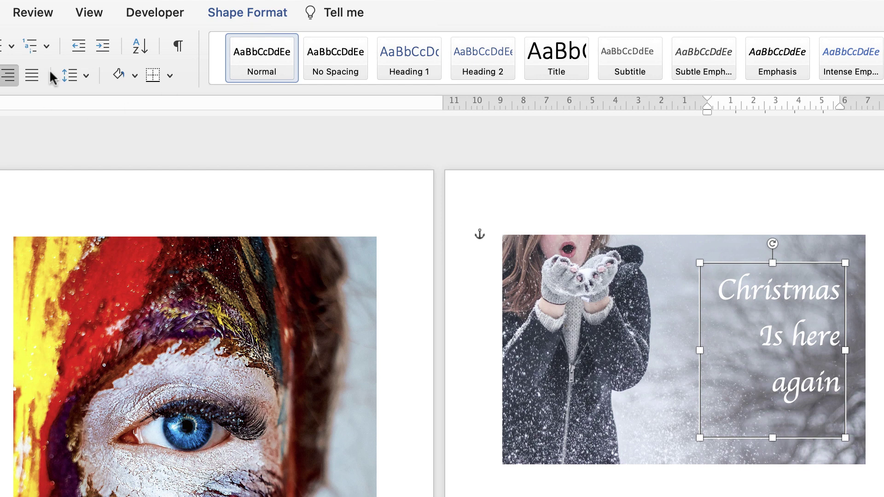
Step: Set the caption's line spacing to Exactly, applying the default 12 pt
{"action": "left_click", "coordinate": [86, 76]}
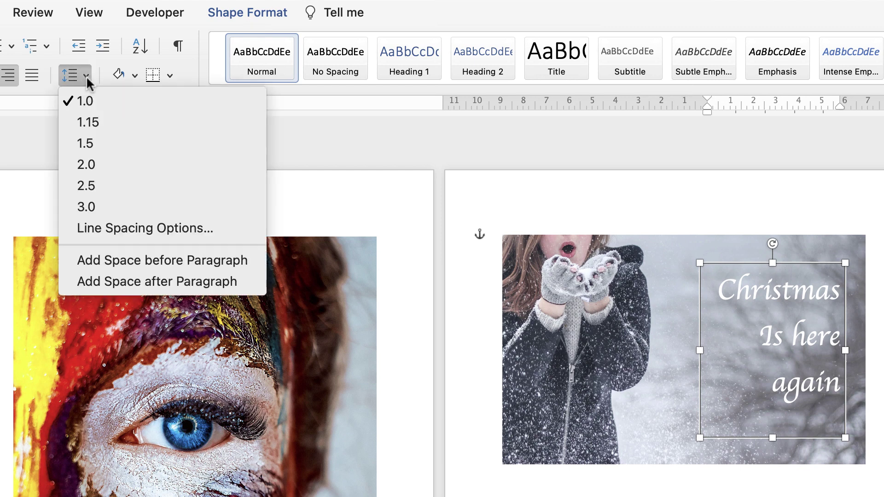
{"action": "left_click", "coordinate": [98, 228]}
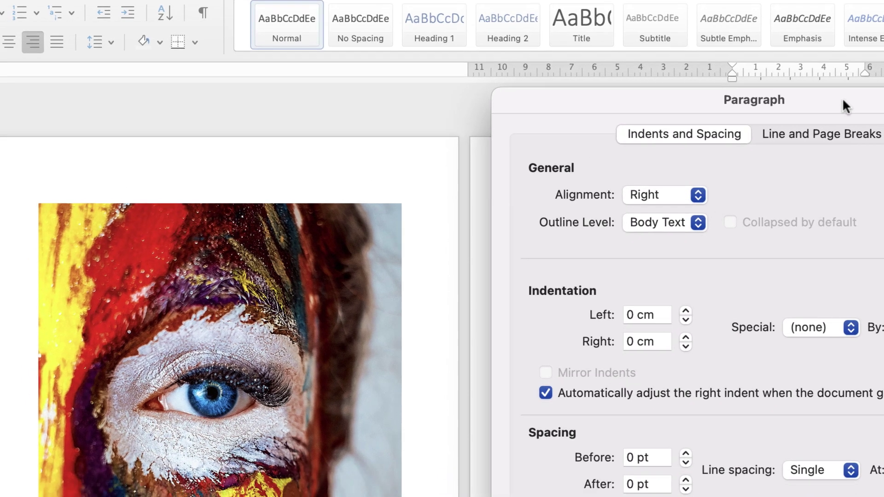
{"action": "left_click_drag", "start_coordinate": [819, 139], "coordinate": [367, 129]}
{"action": "left_click", "coordinate": [352, 491]}
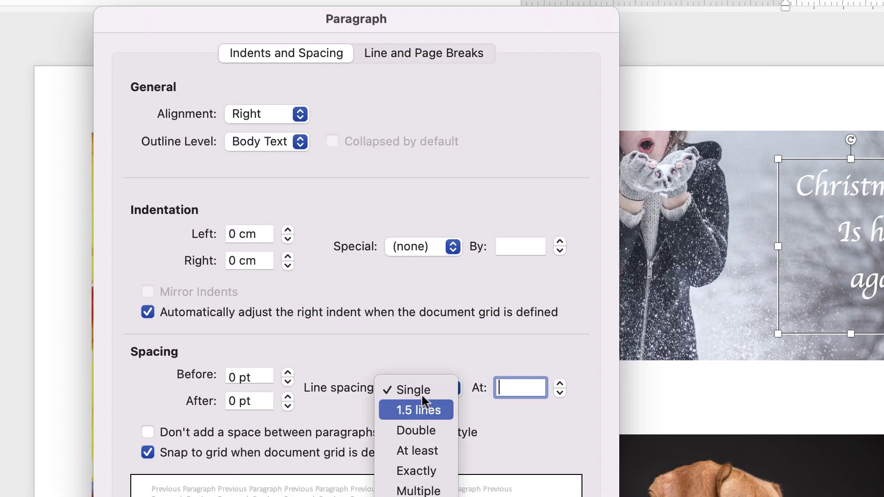
{"action": "left_click", "coordinate": [415, 470]}
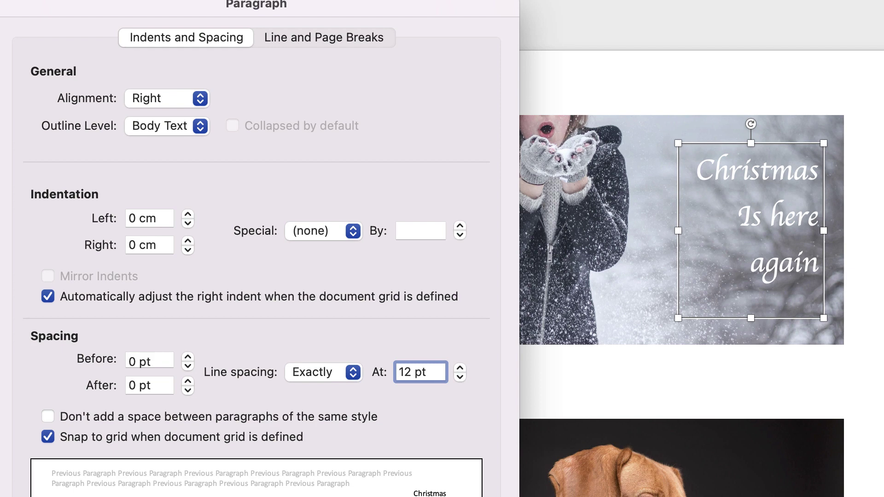
{"action": "key", "text": "Return"}
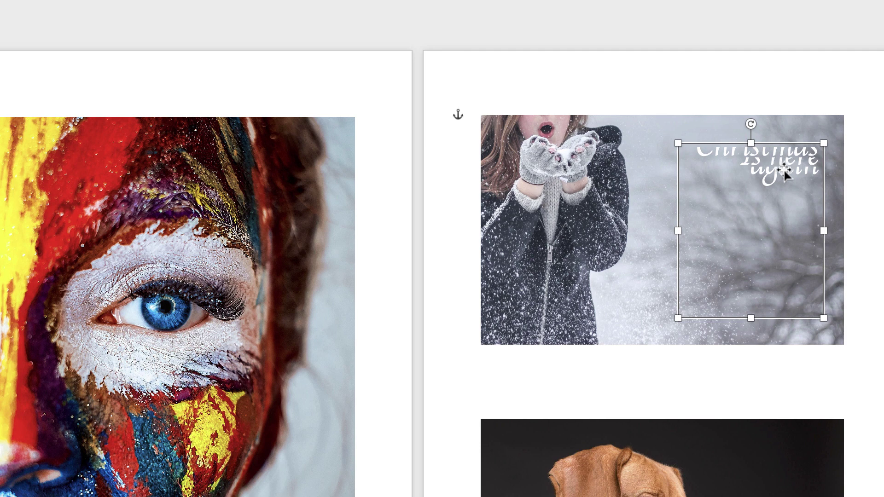
Step: Change the exact line spacing value to 40 pt
{"action": "left_click", "coordinate": [68, 4]}
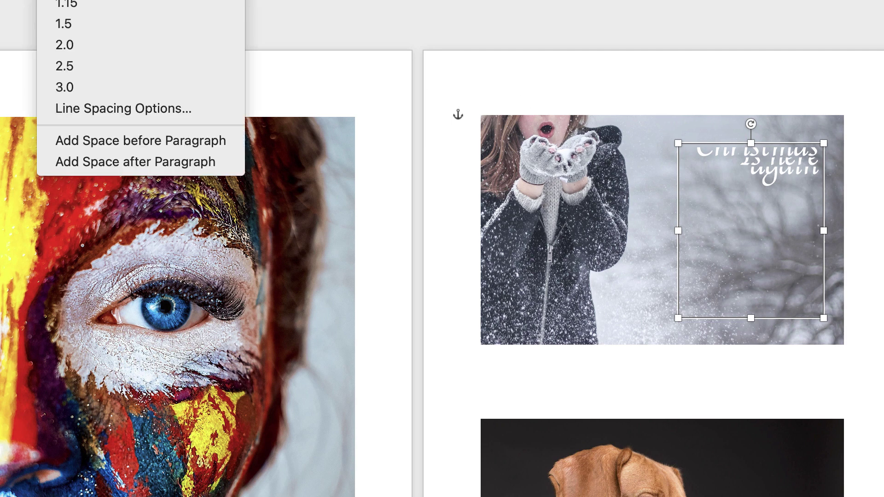
{"action": "left_click", "coordinate": [99, 109]}
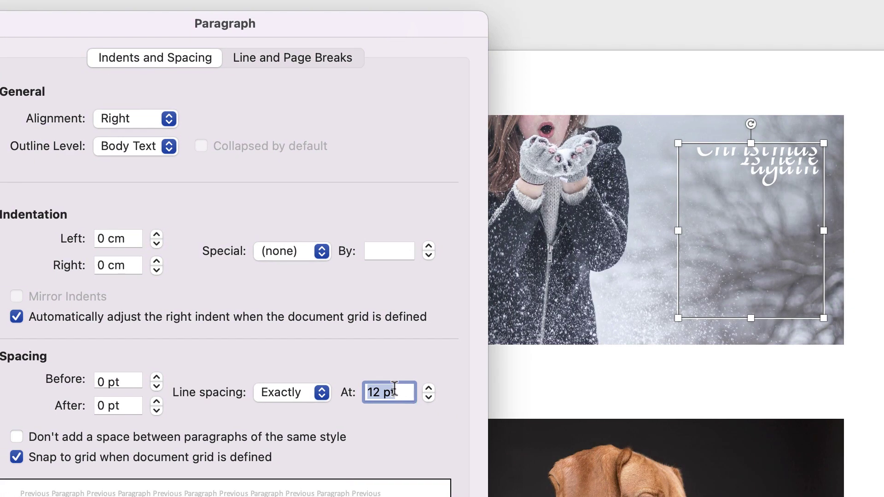
{"action": "left_click_drag", "start_coordinate": [394, 388], "coordinate": [366, 392]}
{"action": "type", "text": "40"}
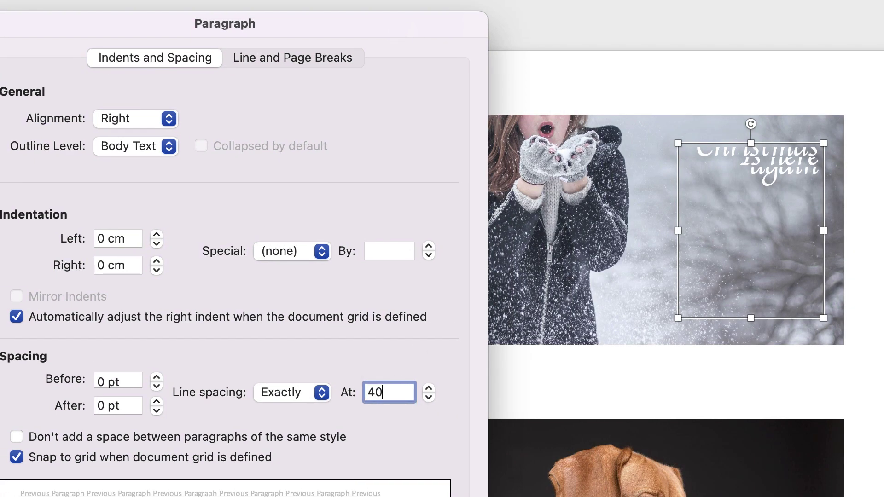
{"action": "key", "text": "Return"}
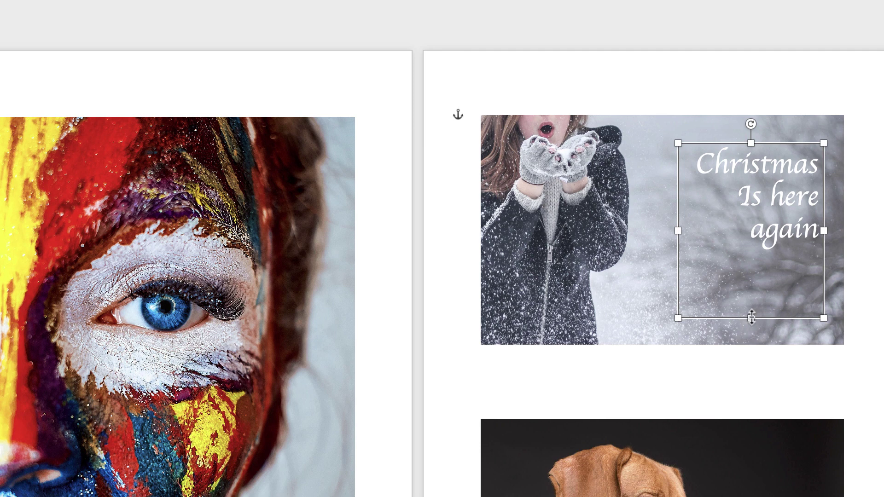
Step: Shorten the caption box, shift it left and down, and select it with the photo
{"action": "left_click_drag", "start_coordinate": [751, 317], "coordinate": [751, 260]}
{"action": "left_click_drag", "start_coordinate": [777, 195], "coordinate": [768, 231]}
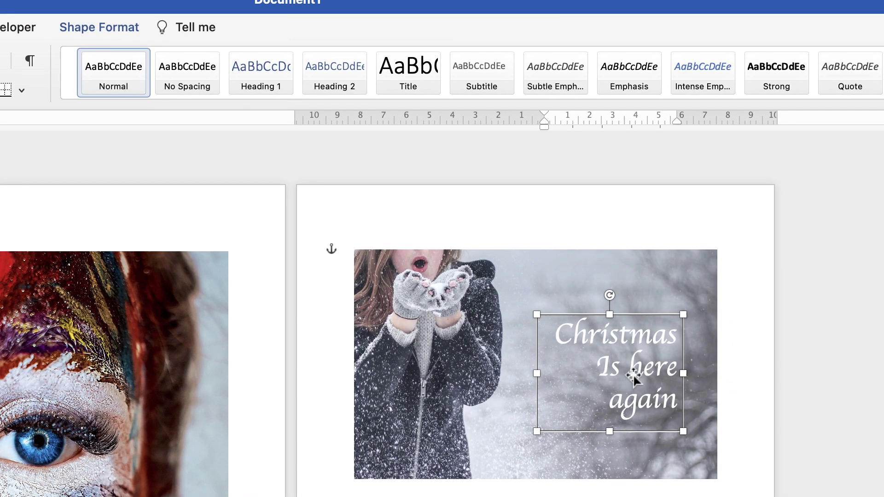
{"action": "left_click", "coordinate": [671, 273], "text": "shift"}
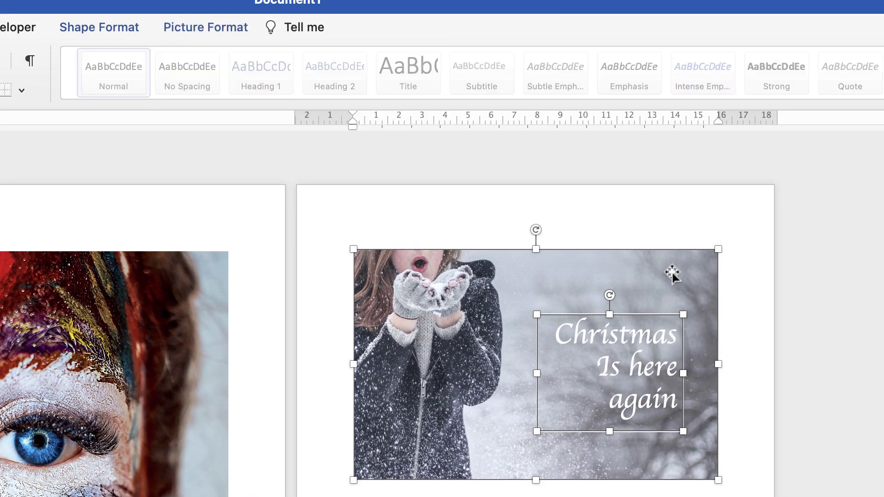
Step: Group the snow photo and its caption into a single object
{"action": "left_click", "coordinate": [210, 28]}
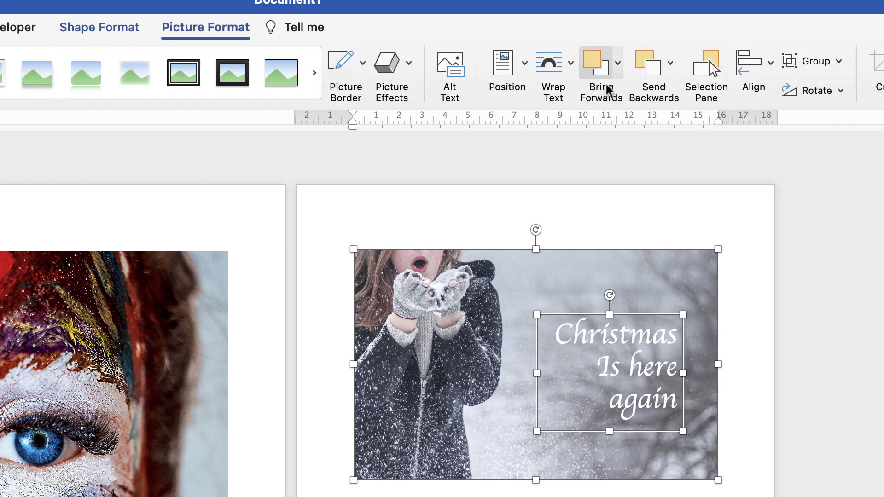
{"action": "left_click", "coordinate": [835, 62]}
{"action": "left_click", "coordinate": [836, 87]}
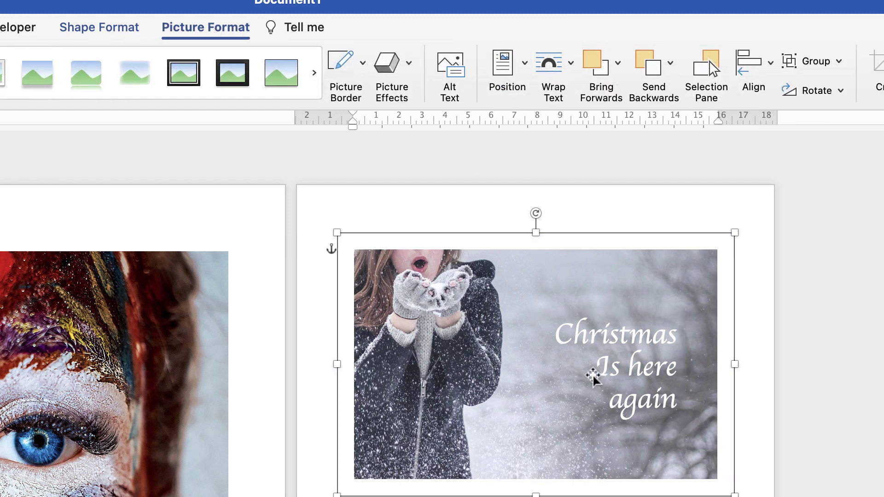
{"action": "mouse_move", "coordinate": [593, 377]}
{"action": "left_mouse_down"}
{"action": "mouse_move", "coordinate": [562, 371]}
{"action": "mouse_move", "coordinate": [598, 346]}
{"action": "mouse_move", "coordinate": [595, 364]}
{"action": "left_mouse_up"}
{"action": "left_click", "coordinate": [655, 496]}
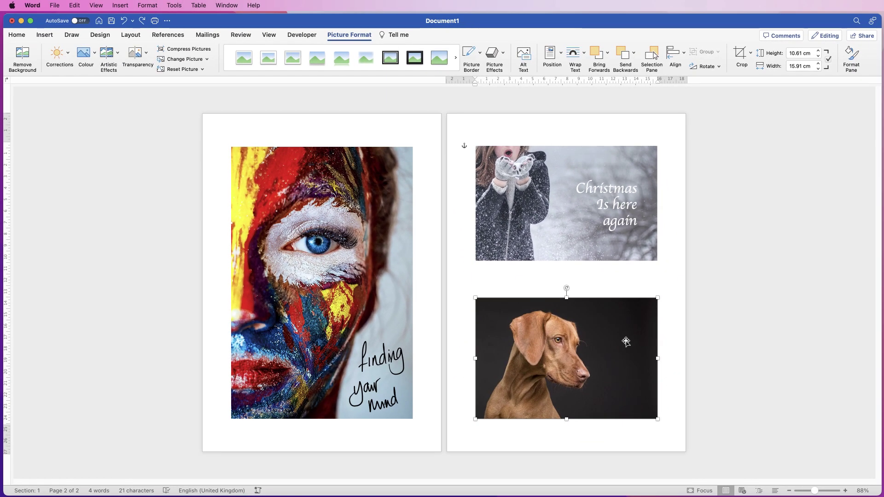
Step: Insert a black-fill style WordArt reading 'Your text here' above the dog photo
{"action": "left_click", "coordinate": [45, 34]}
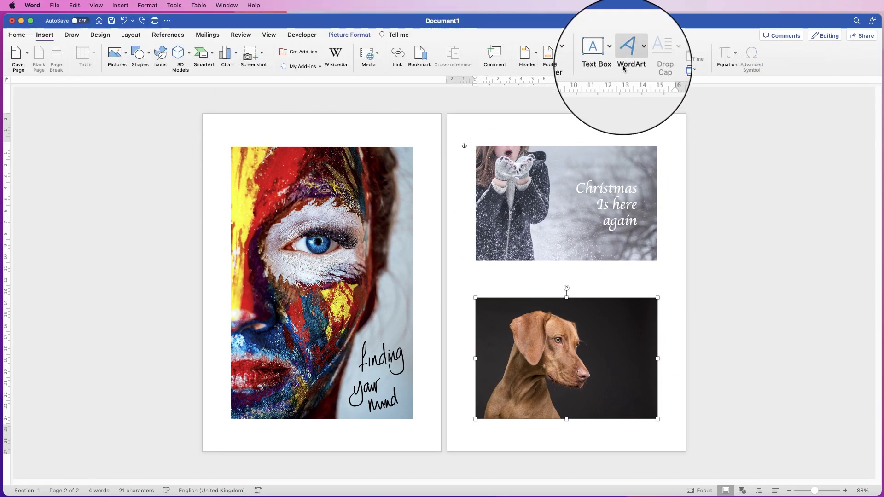
{"action": "left_click", "coordinate": [633, 54]}
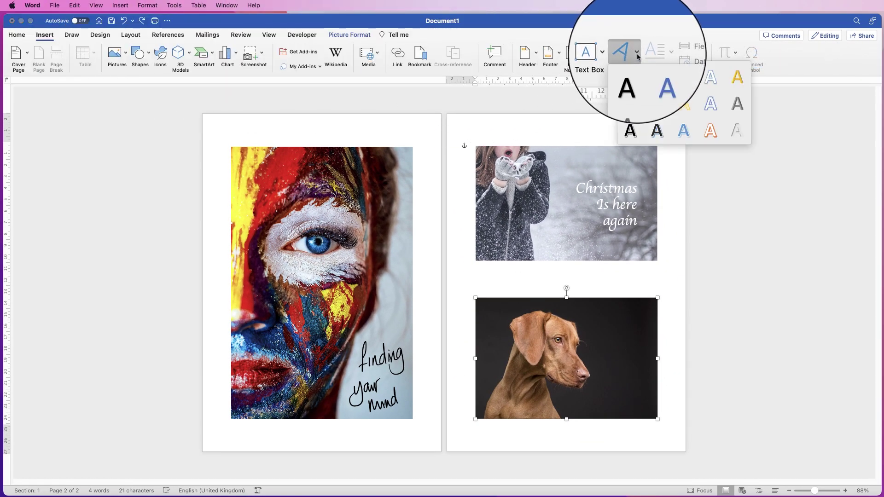
{"action": "left_click", "coordinate": [631, 81]}
{"action": "left_click_drag", "start_coordinate": [525, 315], "coordinate": [546, 266]}
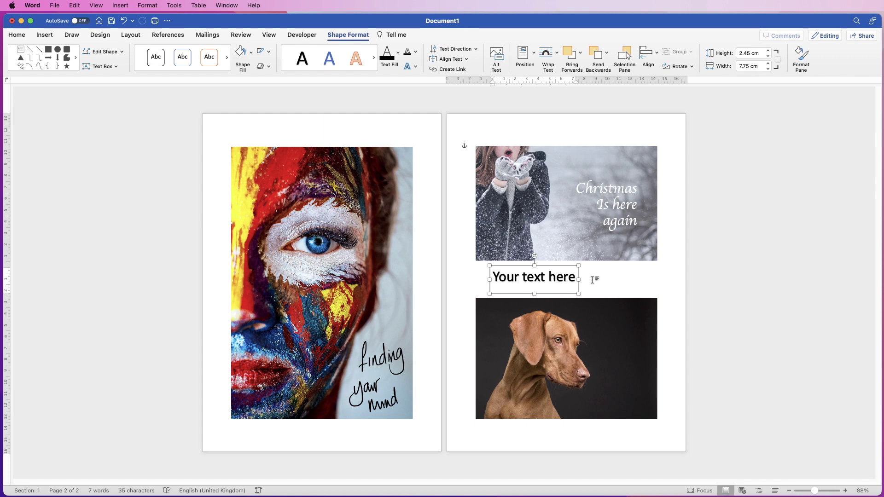
Step: Apply the No Shadow preset to the 'Your text here' WordArt, then return to the two-page view
{"action": "left_click", "coordinate": [558, 280]}
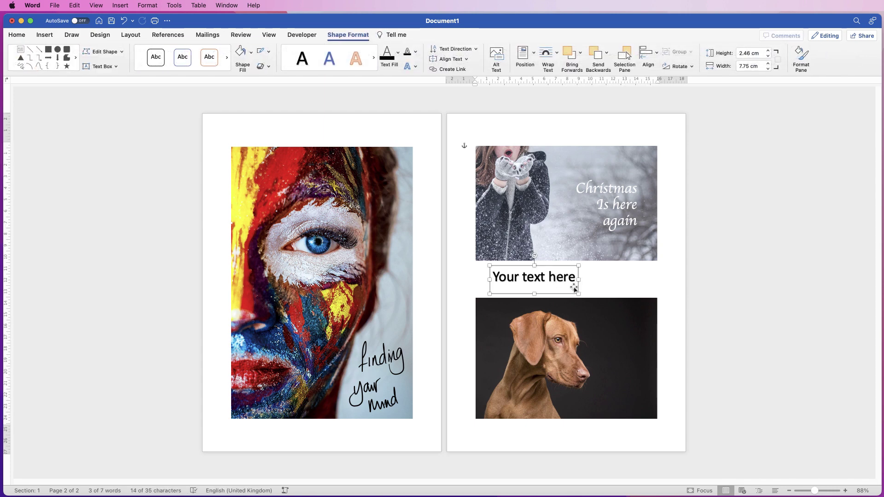
{"action": "left_click_drag", "start_coordinate": [815, 491], "coordinate": [836, 491]}
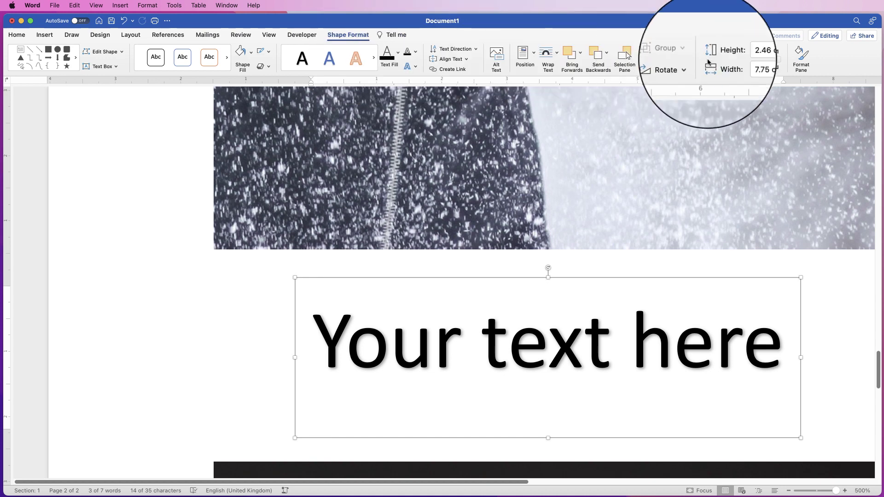
{"action": "left_click", "coordinate": [804, 57]}
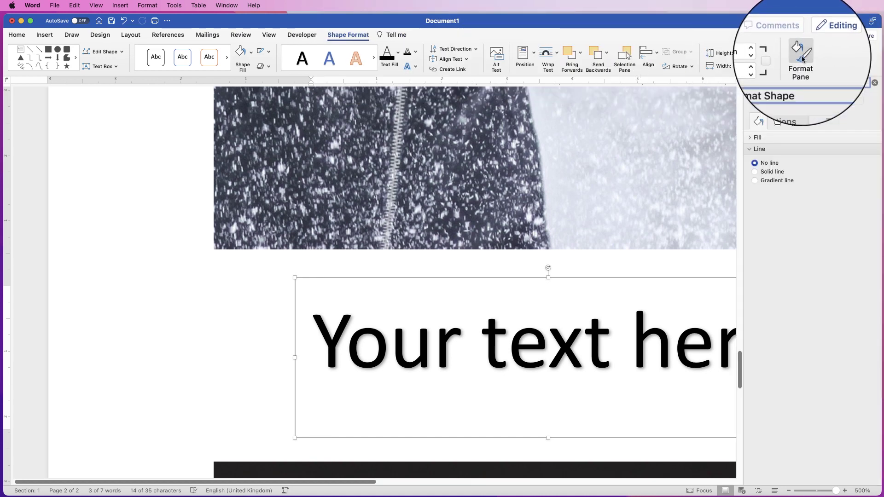
{"action": "left_click", "coordinate": [823, 103]}
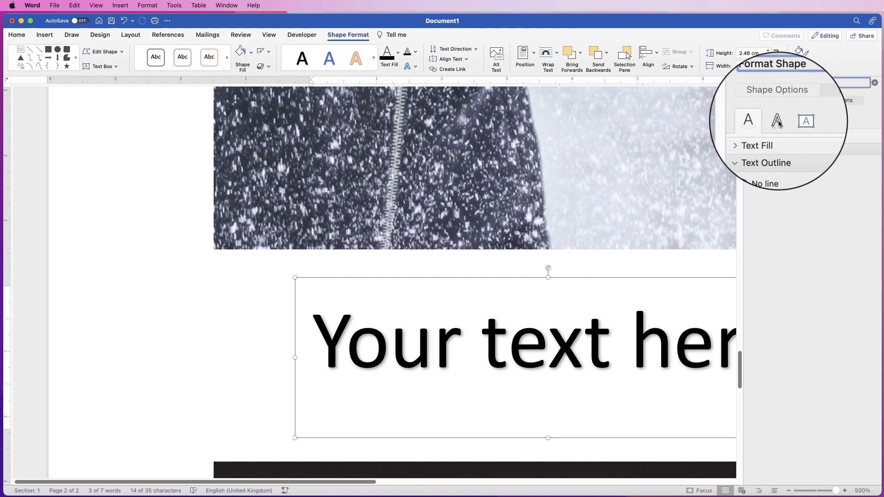
{"action": "left_click", "coordinate": [777, 123]}
{"action": "left_click", "coordinate": [751, 138]}
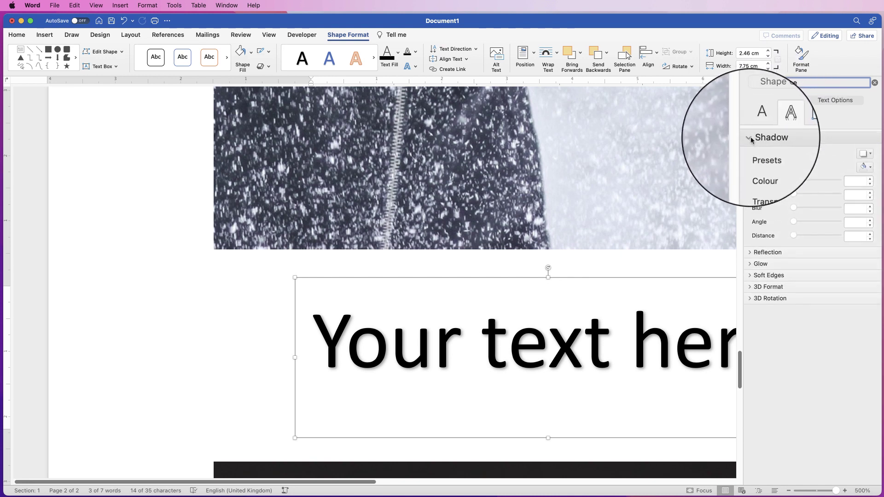
{"action": "left_click", "coordinate": [870, 155]}
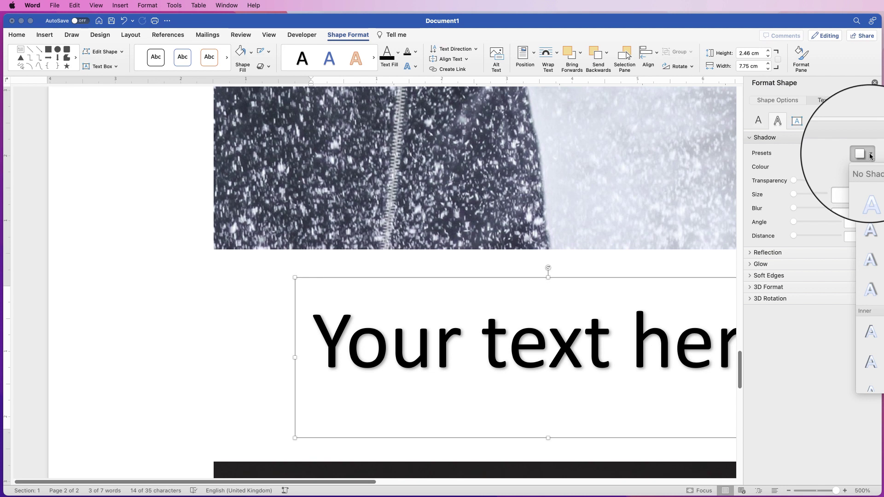
{"action": "left_click", "coordinate": [868, 195]}
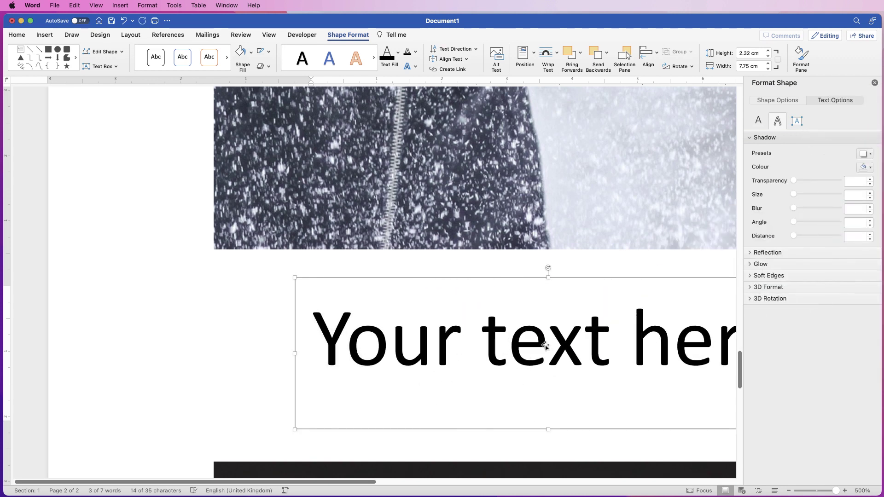
{"action": "left_click", "coordinate": [875, 83]}
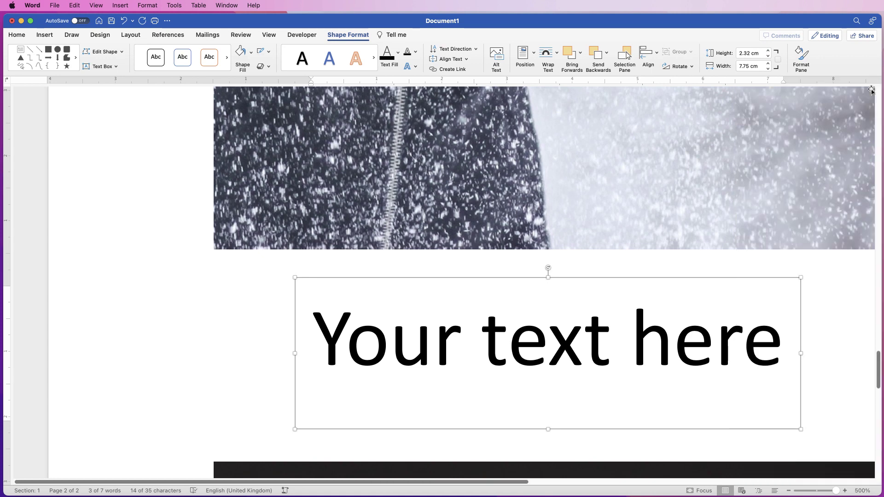
{"action": "scroll", "coordinate": [581, 287], "scroll_direction": "down", "scroll_amount": 5}
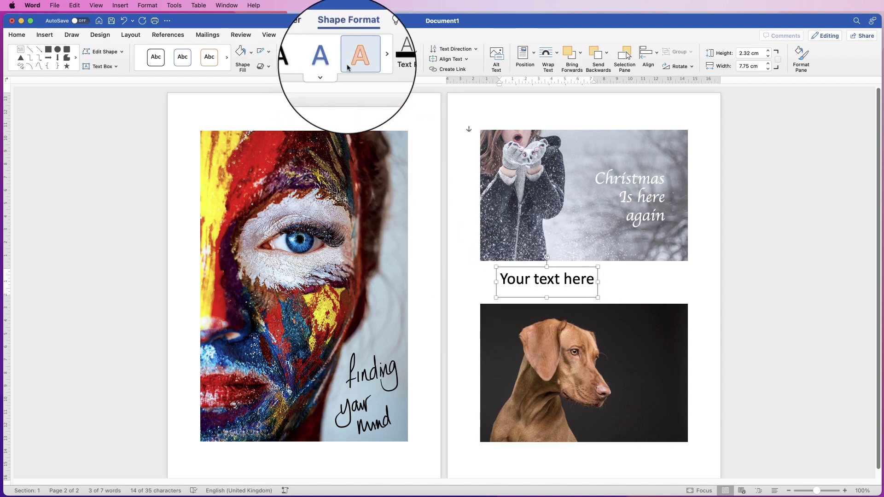
Step: Change the 'Your text here' WordArt text fill colour to White
{"action": "scroll", "coordinate": [363, 57], "scroll_direction": "down", "scroll_amount": 2}
{"action": "left_click", "coordinate": [329, 74]}
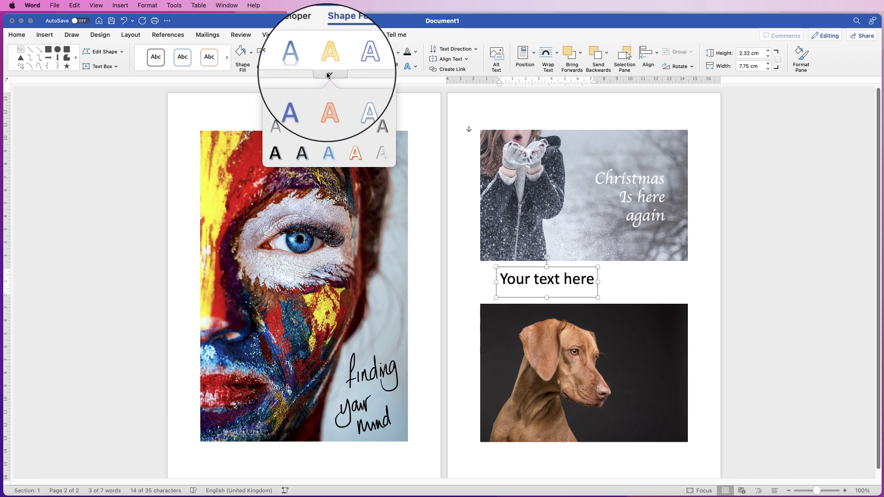
{"action": "left_click", "coordinate": [803, 57]}
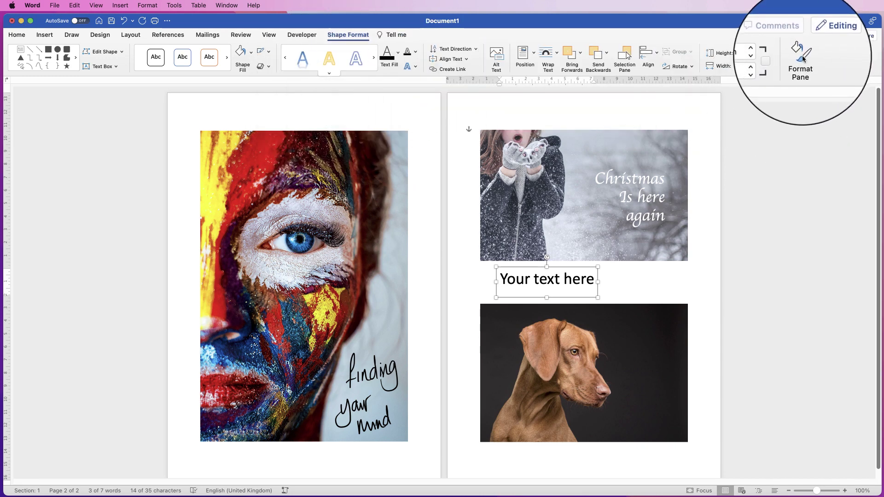
{"action": "left_click", "coordinate": [803, 57]}
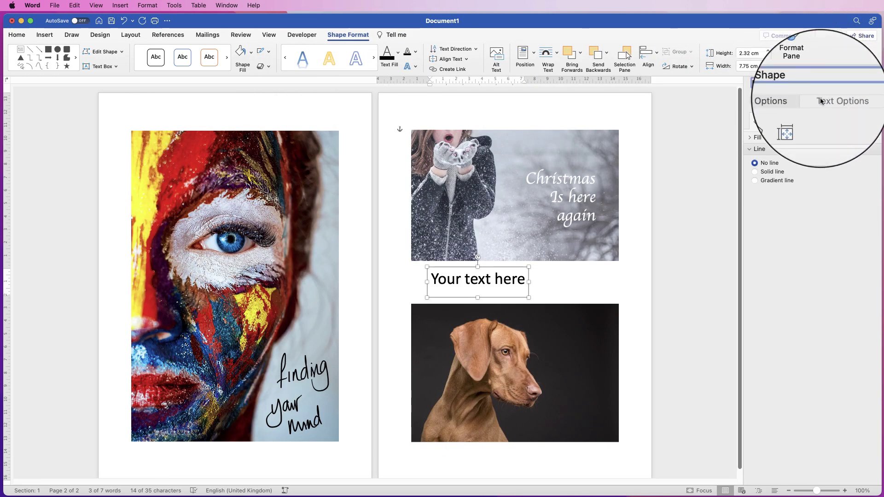
{"action": "left_click", "coordinate": [824, 100]}
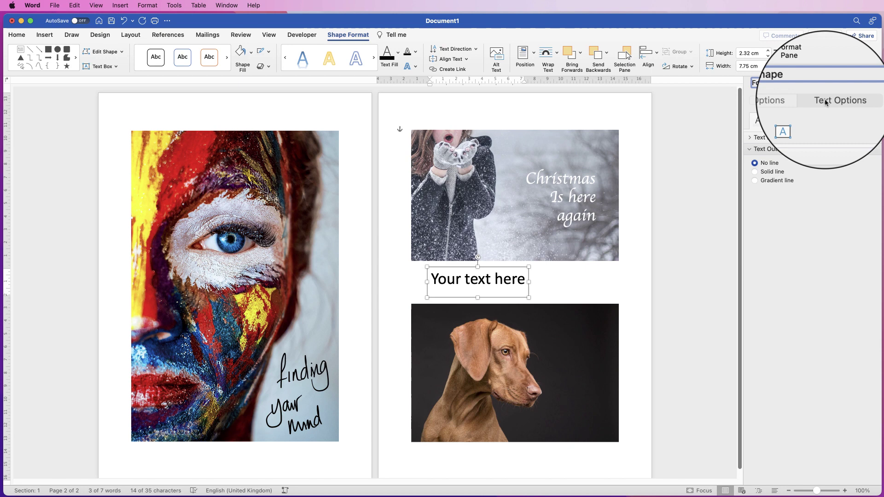
{"action": "left_click", "coordinate": [760, 137]}
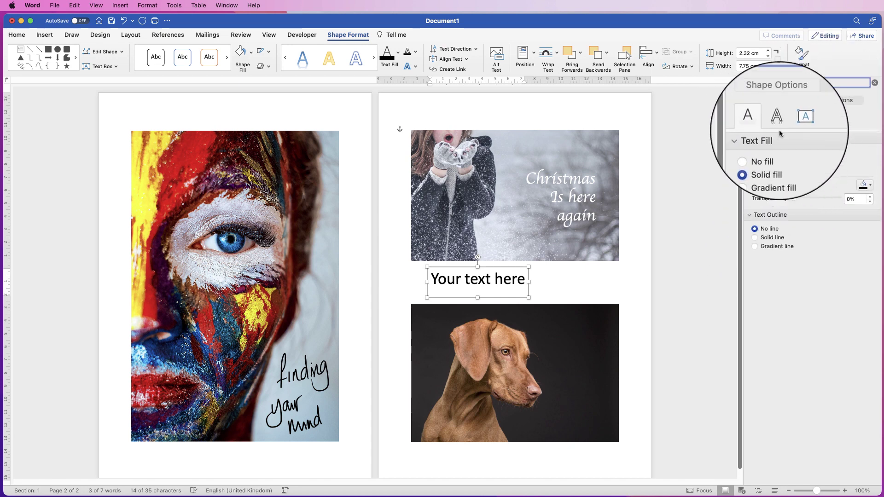
{"action": "left_click", "coordinate": [778, 121]}
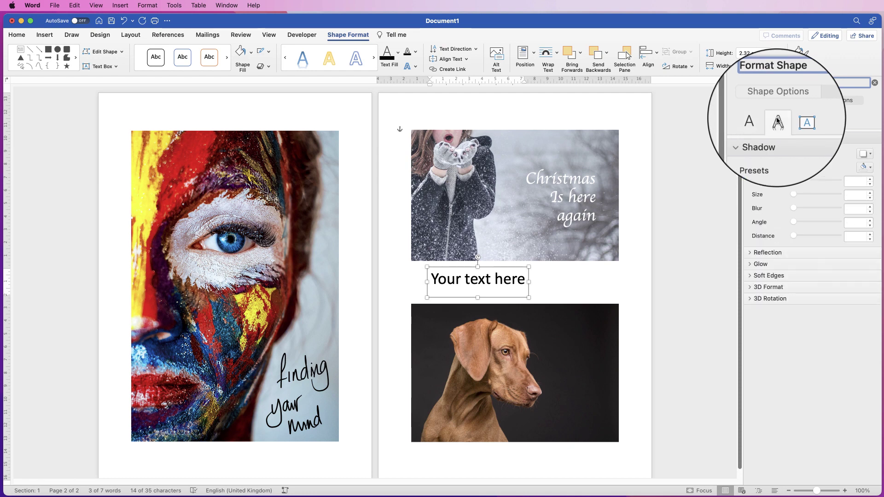
{"action": "left_click", "coordinate": [749, 138]}
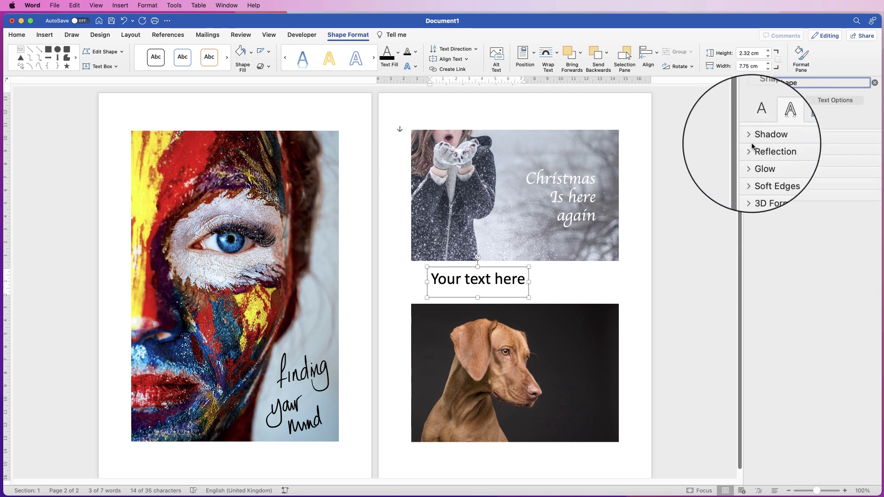
{"action": "left_click", "coordinate": [758, 121]}
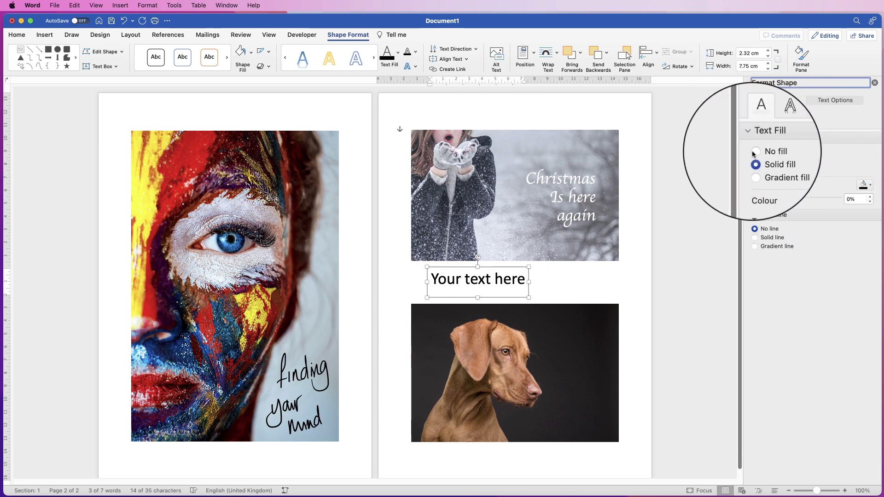
{"action": "left_click", "coordinate": [870, 185]}
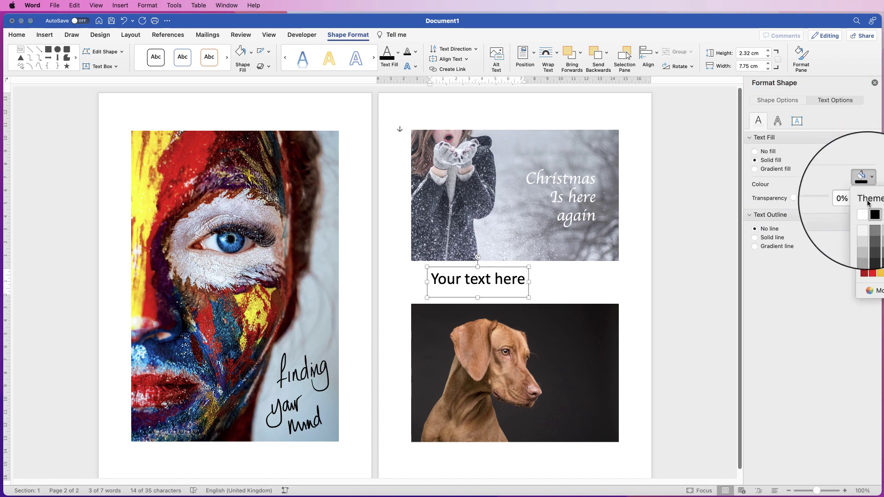
{"action": "left_click", "coordinate": [860, 223]}
Step: Move the WordArt caption box onto the dog photo
{"action": "left_click_drag", "start_coordinate": [473, 275], "coordinate": [561, 326]}
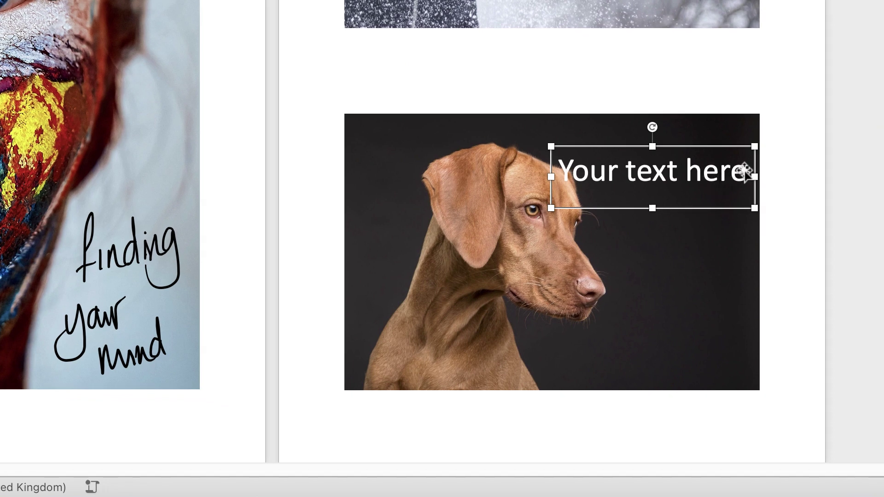
{"action": "mouse_move", "coordinate": [754, 176]}
{"action": "left_mouse_down"}
{"action": "mouse_move", "coordinate": [733, 172]}
{"action": "mouse_move", "coordinate": [742, 175]}
{"action": "left_mouse_up"}
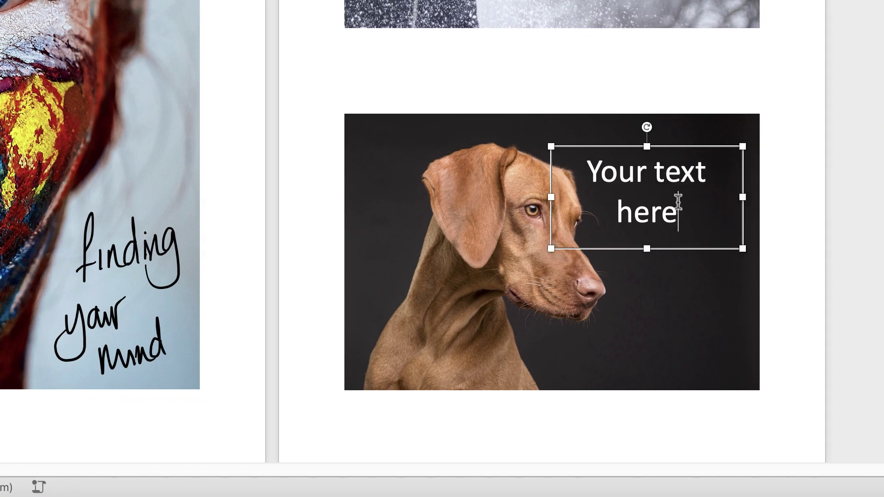
{"action": "key", "text": "ctrl+z"}
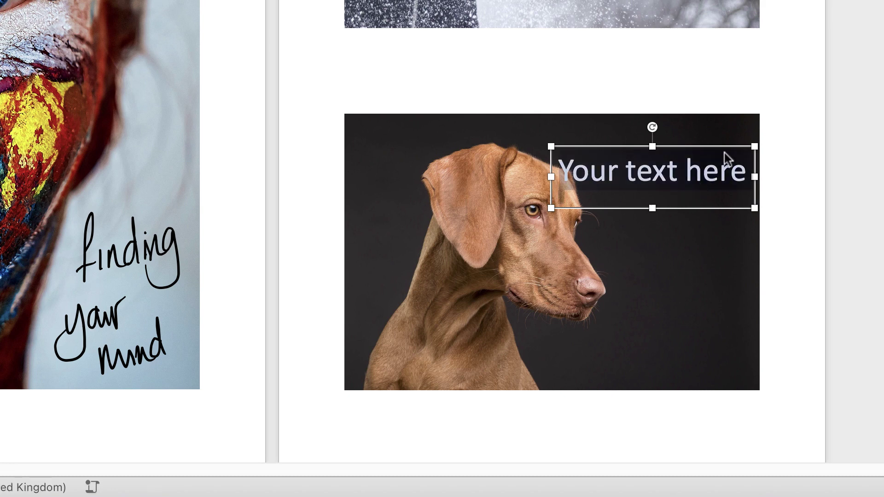
Step: Replace the caption with 'The', 'unconditional Love of' and 'A dog' on separate lines
{"action": "type", "text": "The"}
{"action": "key", "text": "Return"}
{"action": "type", "text": "unconditional Love of"}
{"action": "key", "text": "Return"}
{"action": "type", "text": "A dog"}
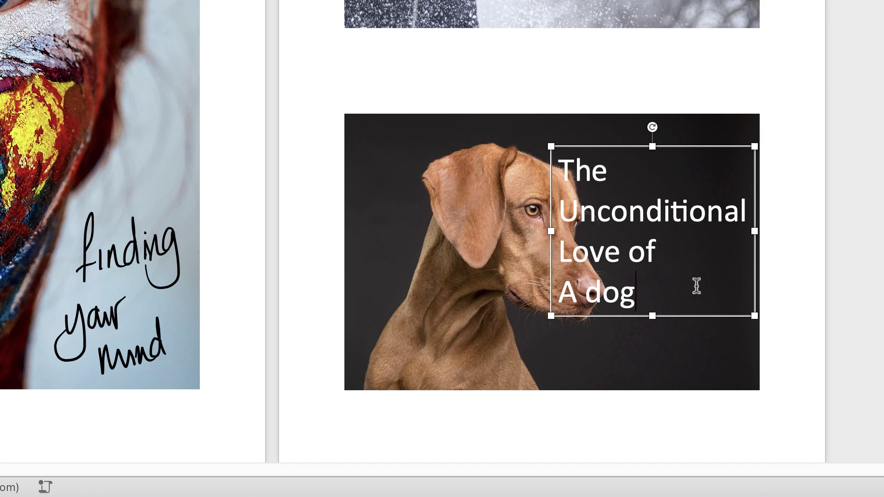
{"action": "left_click", "coordinate": [860, 252]}
{"action": "left_click", "coordinate": [647, 217]}
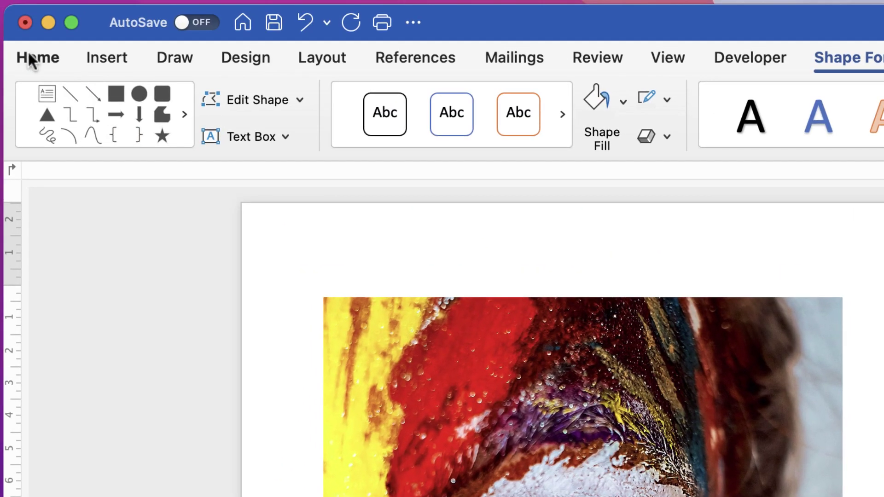
Step: Right-align the dog caption, reduce it to 28 pt and nudge it lower on the photo
{"action": "left_click", "coordinate": [29, 56]}
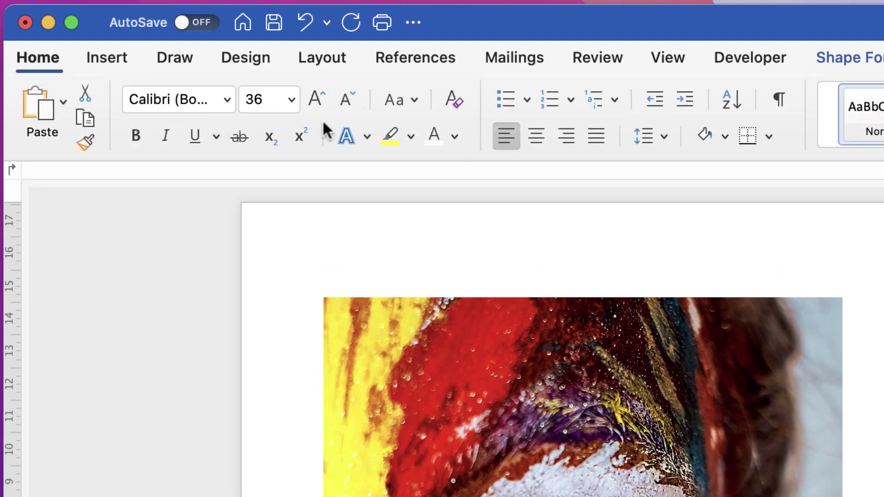
{"action": "left_click", "coordinate": [566, 140]}
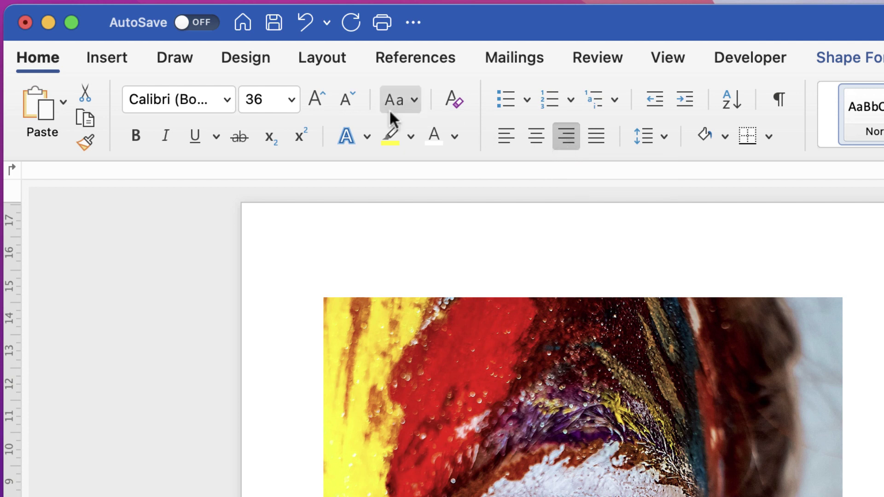
{"action": "left_click", "coordinate": [344, 98]}
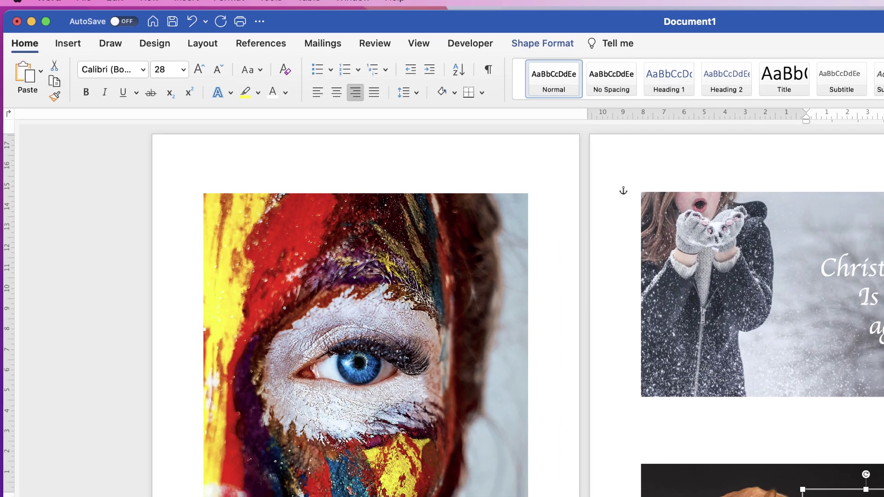
{"action": "left_click_drag", "start_coordinate": [883, 496], "coordinate": [883, 496]}
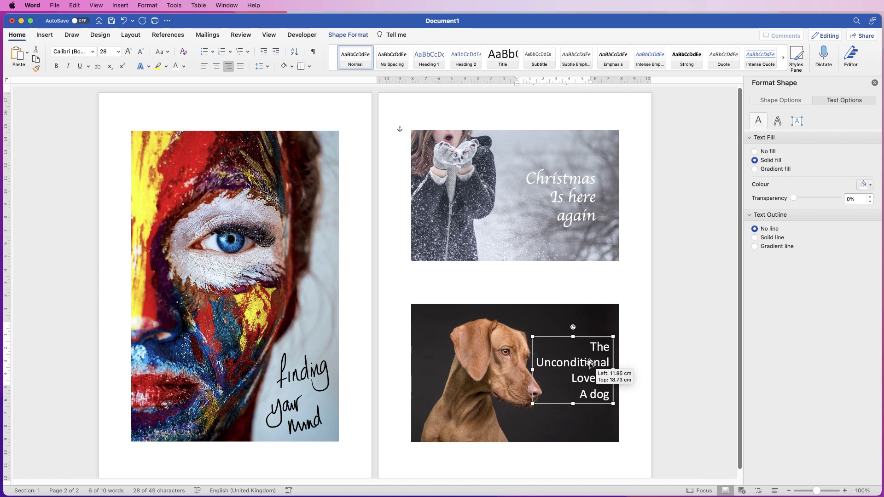
{"action": "left_click_drag", "start_coordinate": [589, 362], "coordinate": [590, 368]}
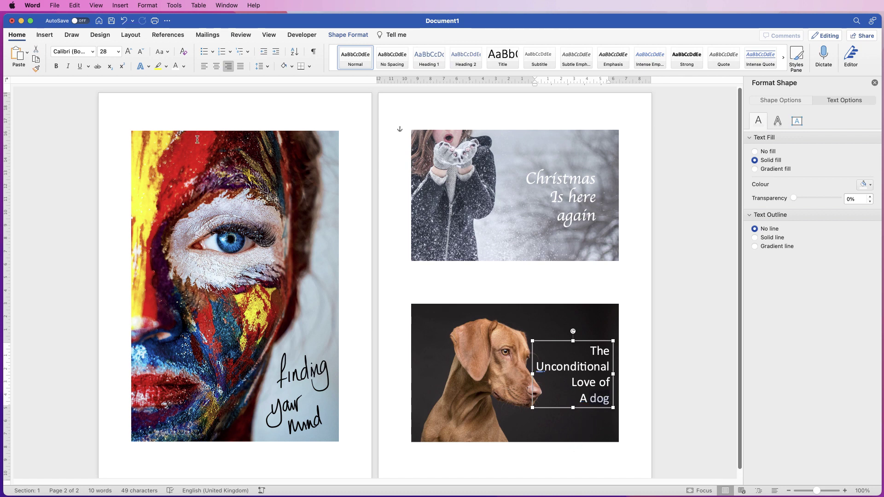
Step: Set the word 'dog' to Apple Chancery and enlarge it beyond 28 pt
{"action": "left_click", "coordinate": [92, 51]}
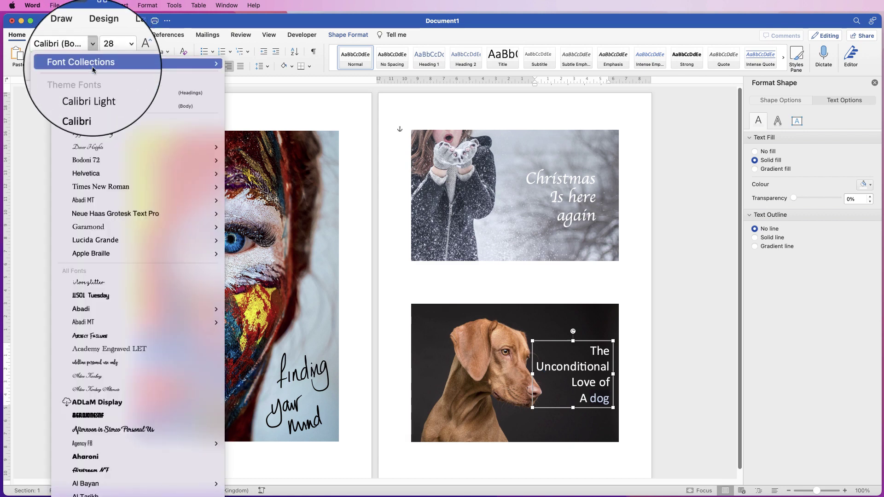
{"action": "left_click", "coordinate": [93, 133]}
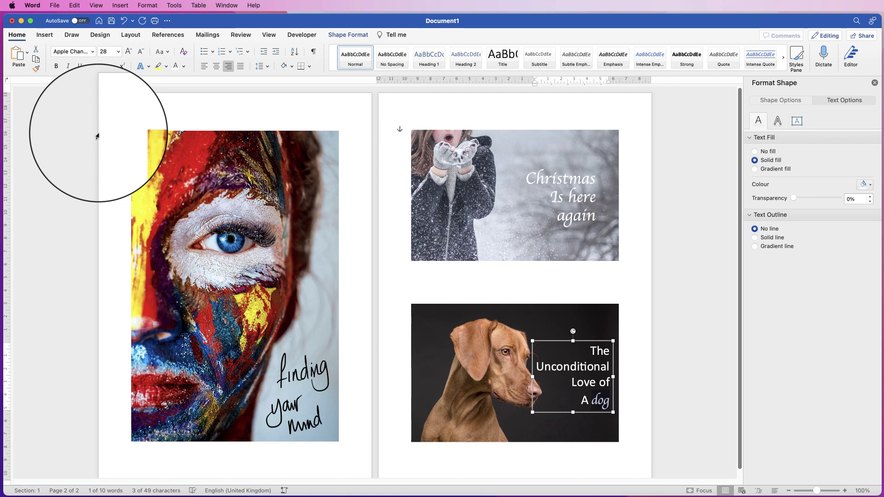
{"action": "left_click", "coordinate": [129, 53]}
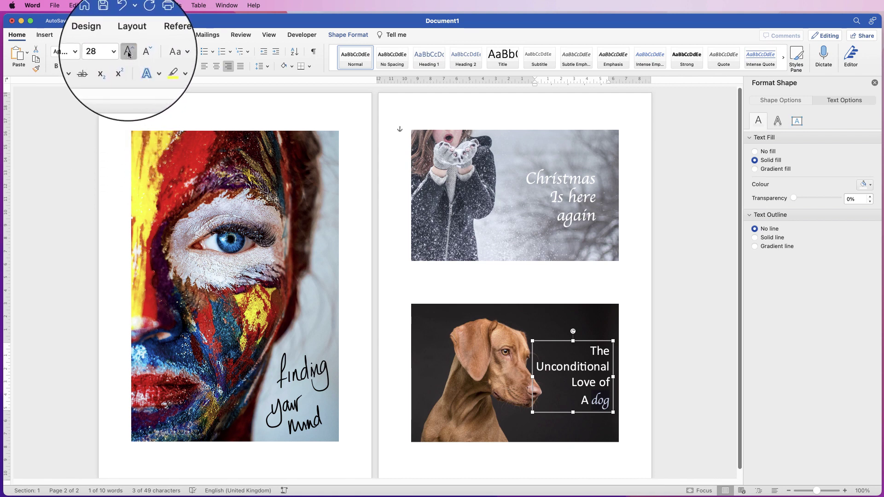
{"action": "left_click", "coordinate": [656, 335]}
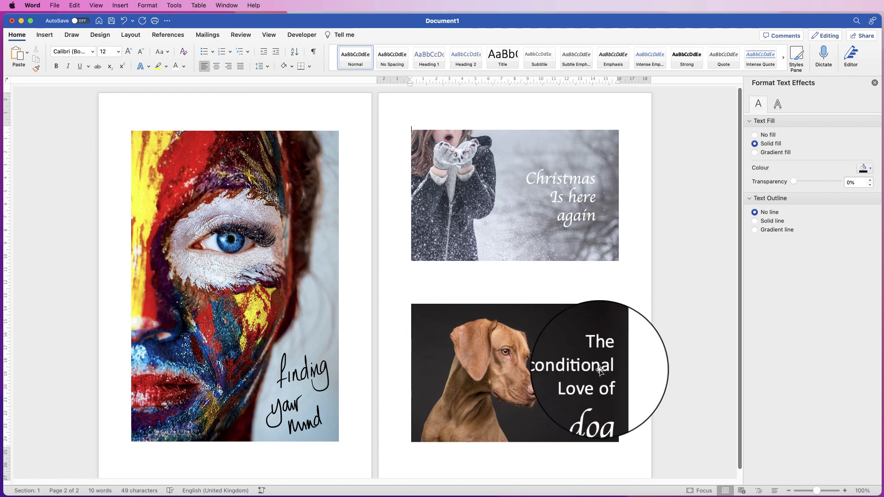
{"action": "left_click", "coordinate": [589, 327]}
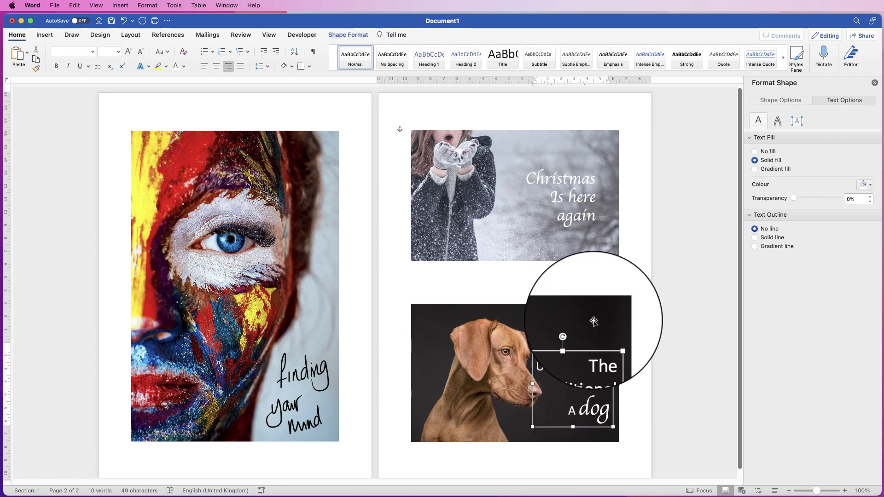
Step: Group the dog photo with its caption and move the group slightly up
{"action": "left_click", "coordinate": [591, 313], "text": "shift"}
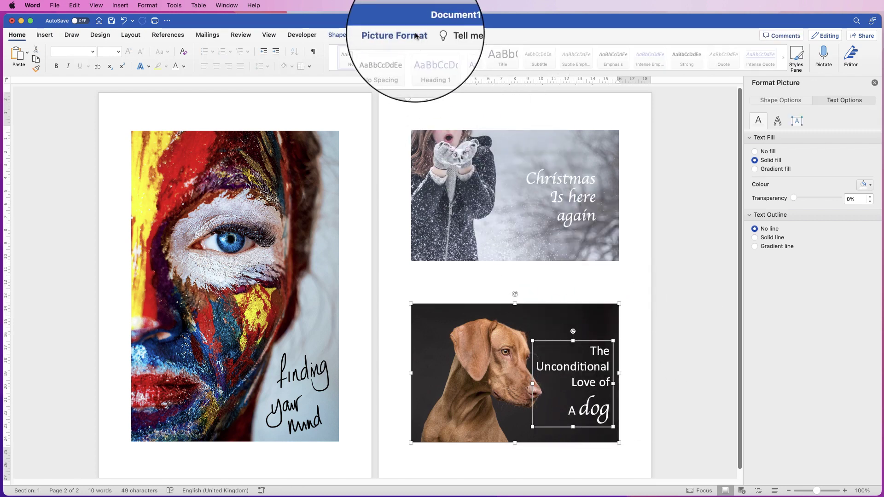
{"action": "left_click", "coordinate": [401, 34]}
{"action": "left_click", "coordinate": [709, 52]}
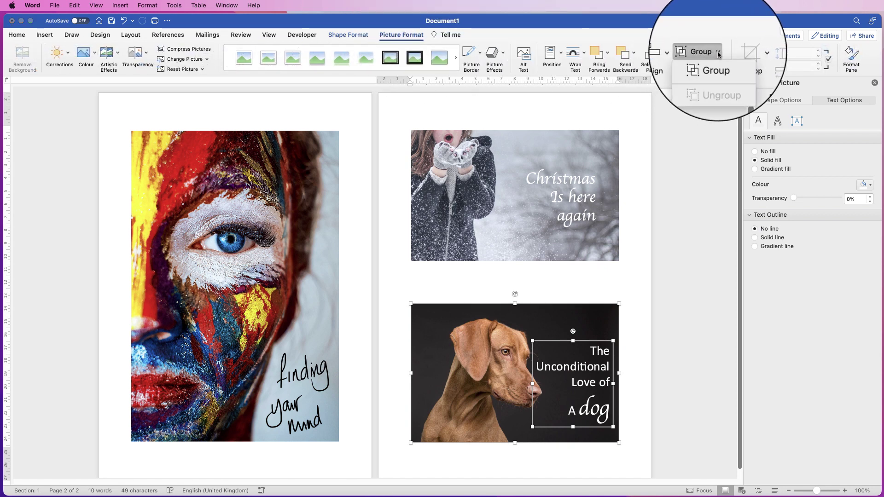
{"action": "left_click", "coordinate": [707, 61]}
{"action": "mouse_move", "coordinate": [557, 374]}
{"action": "left_mouse_down"}
{"action": "mouse_move", "coordinate": [564, 355]}
{"action": "mouse_move", "coordinate": [556, 371]}
{"action": "mouse_move", "coordinate": [562, 366]}
{"action": "left_mouse_up"}
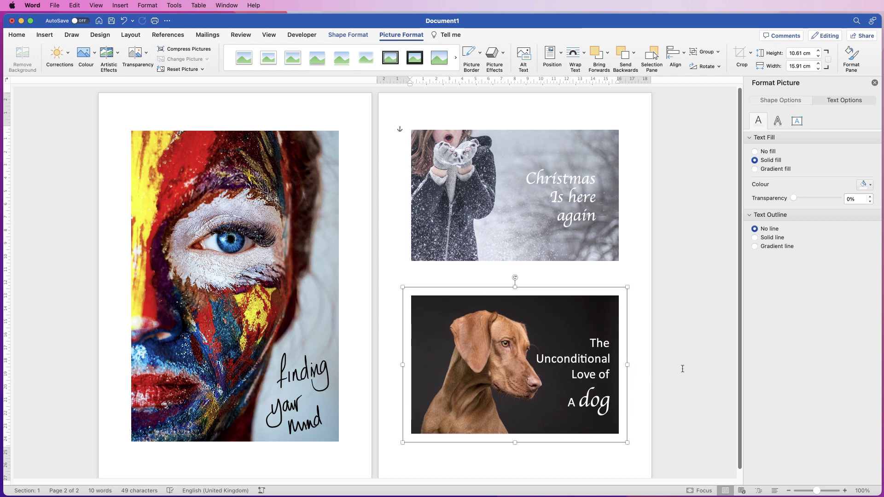
{"action": "left_click", "coordinate": [682, 369]}
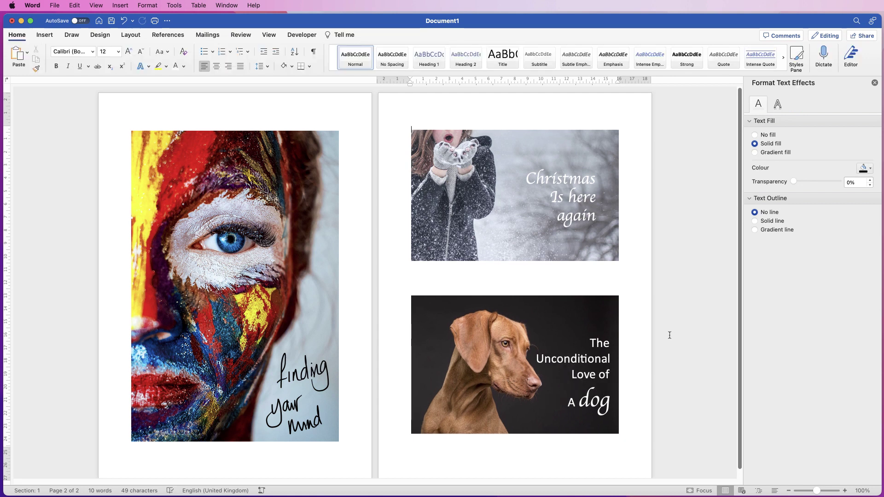